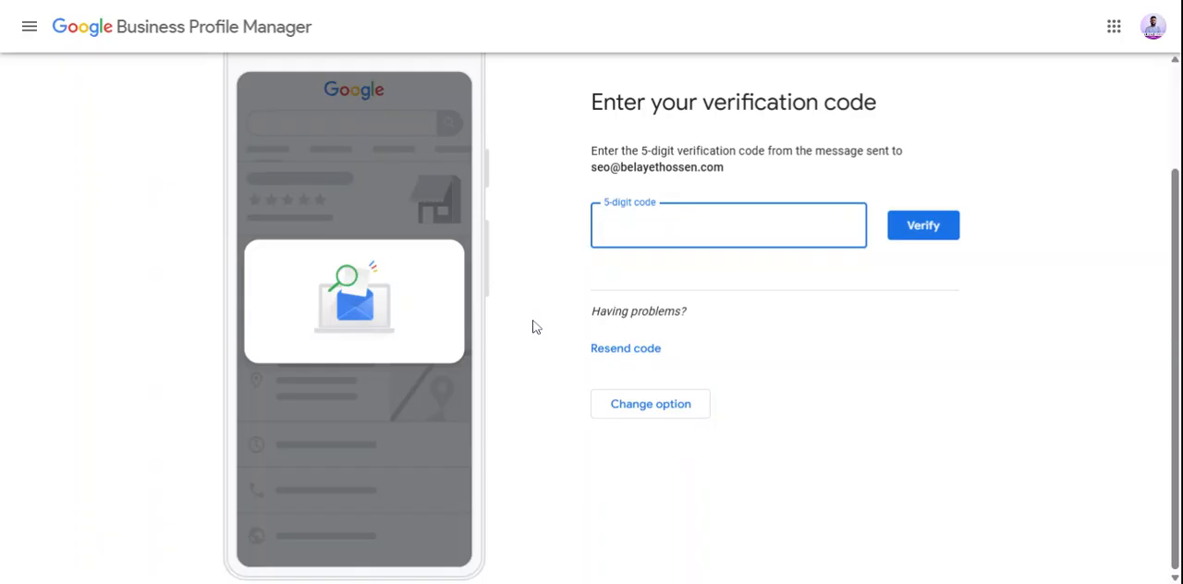
Step: Enter the 5-digit verification code sent by e-mail, verify the business, and continue to customizing the profile
left_click(548, 239)
left_click(640, 227)
left_click(796, 2)
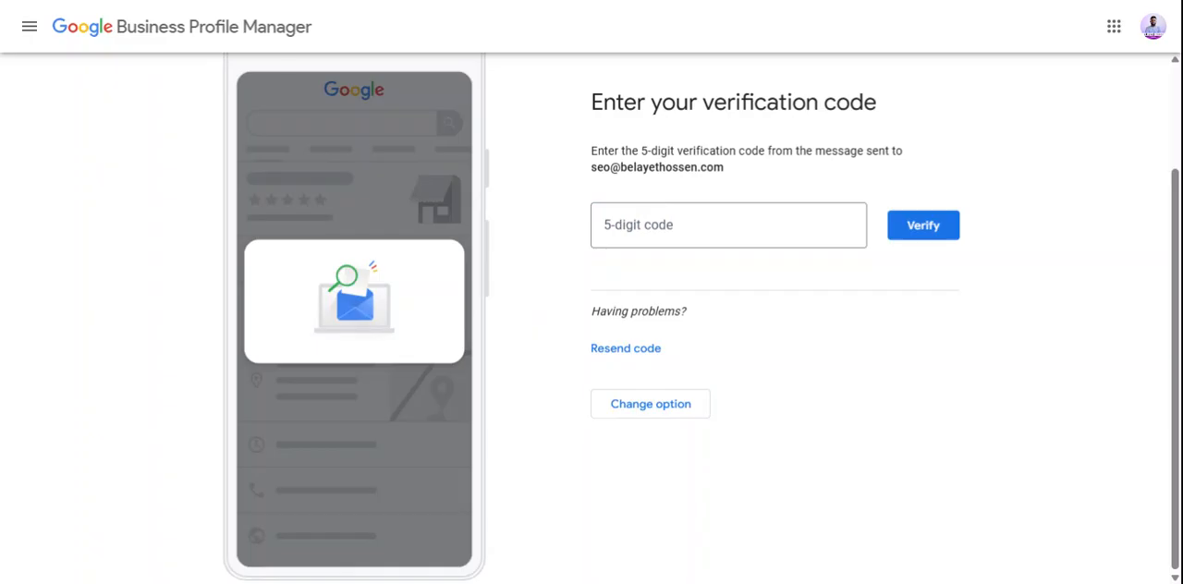
left_click(728, 225)
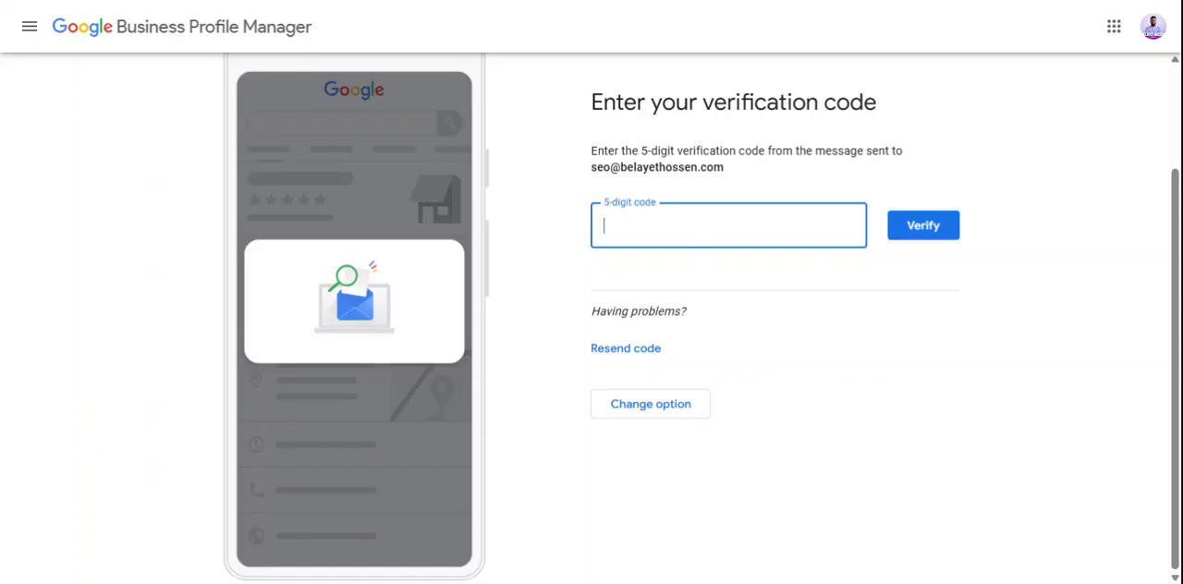
left_click(937, 229)
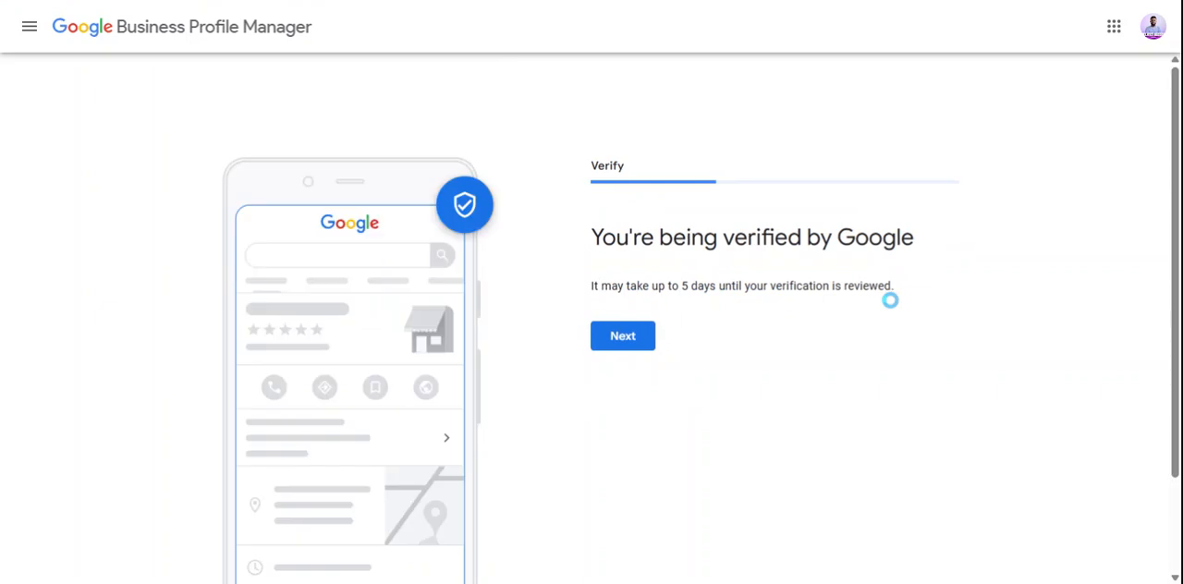
left_click(637, 347)
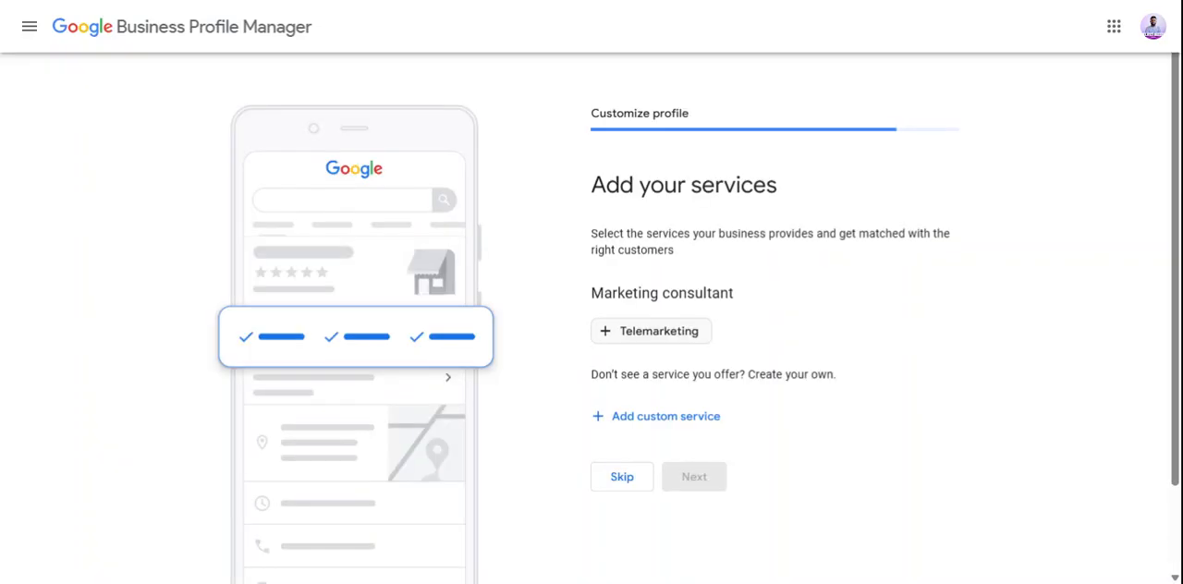
scroll(885, 315, "down", 2)
scroll(877, 318, "up", 2)
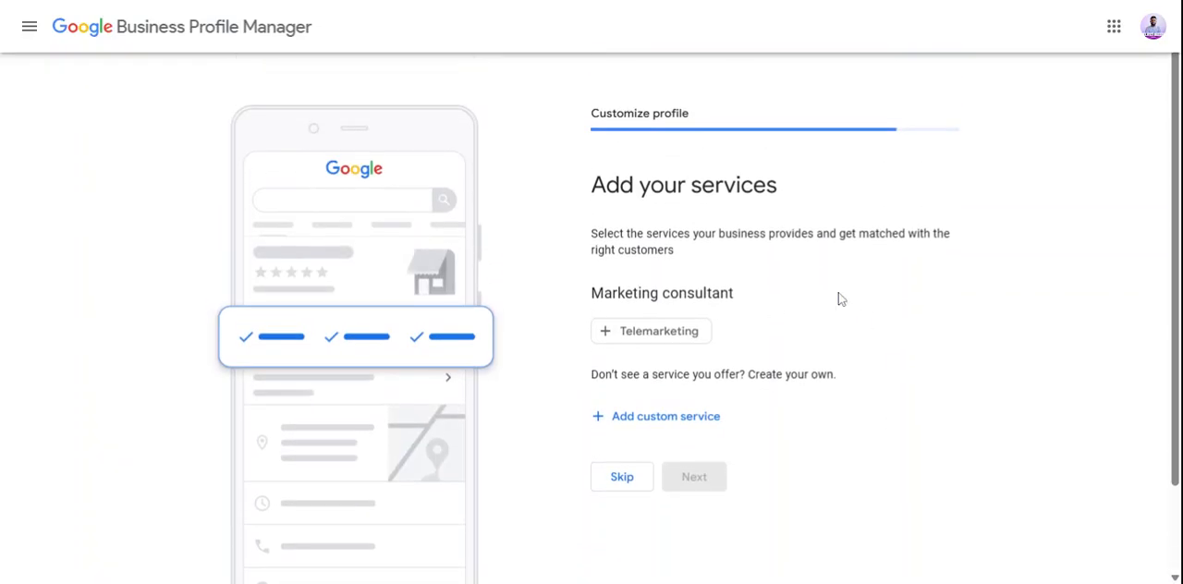
left_click(681, 416)
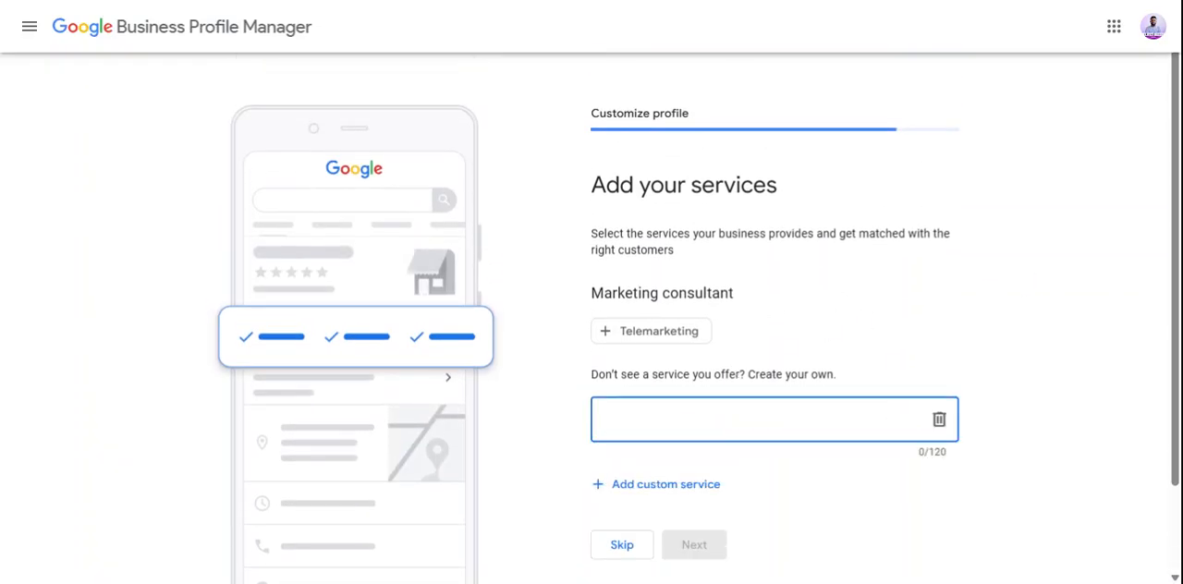
type("marke")
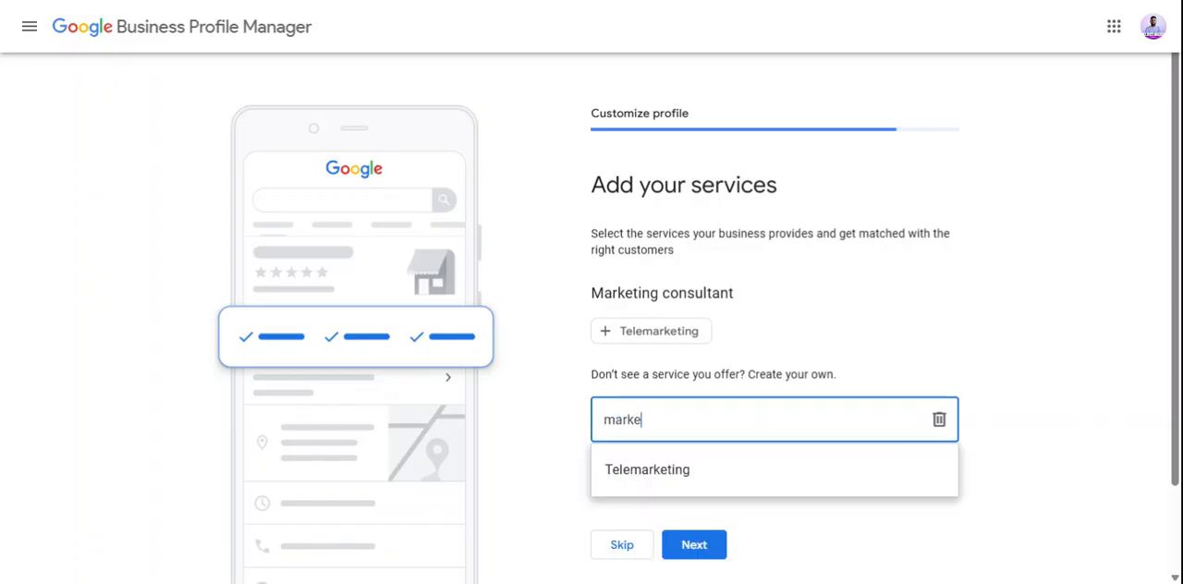
type("ting")
left_click_drag(681, 420, 594, 446)
type("SEO")
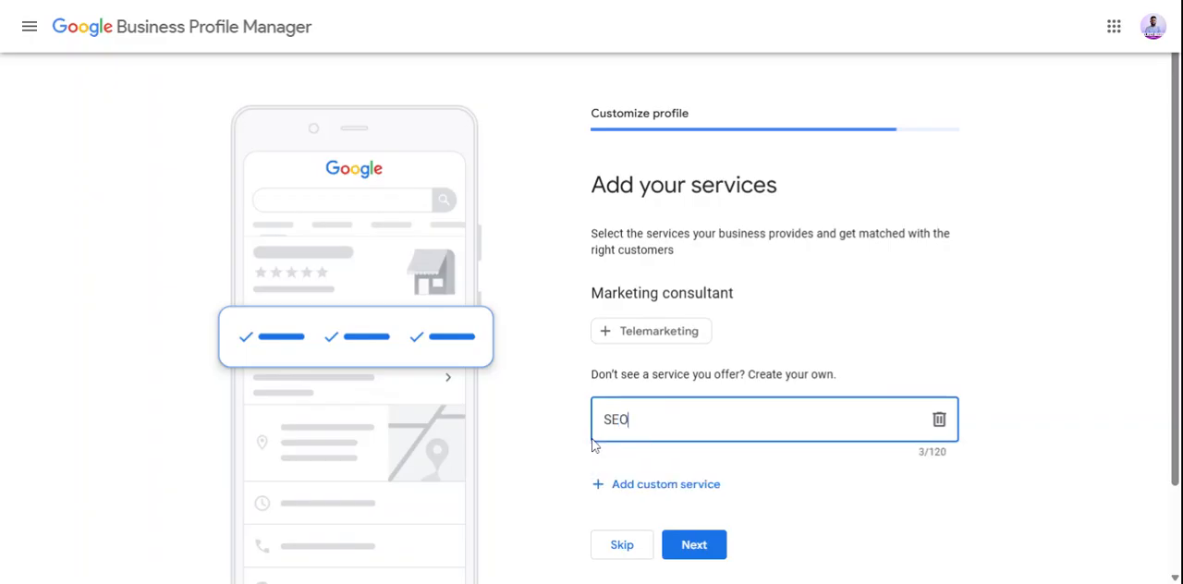
left_click_drag(630, 420, 601, 421)
type("A")
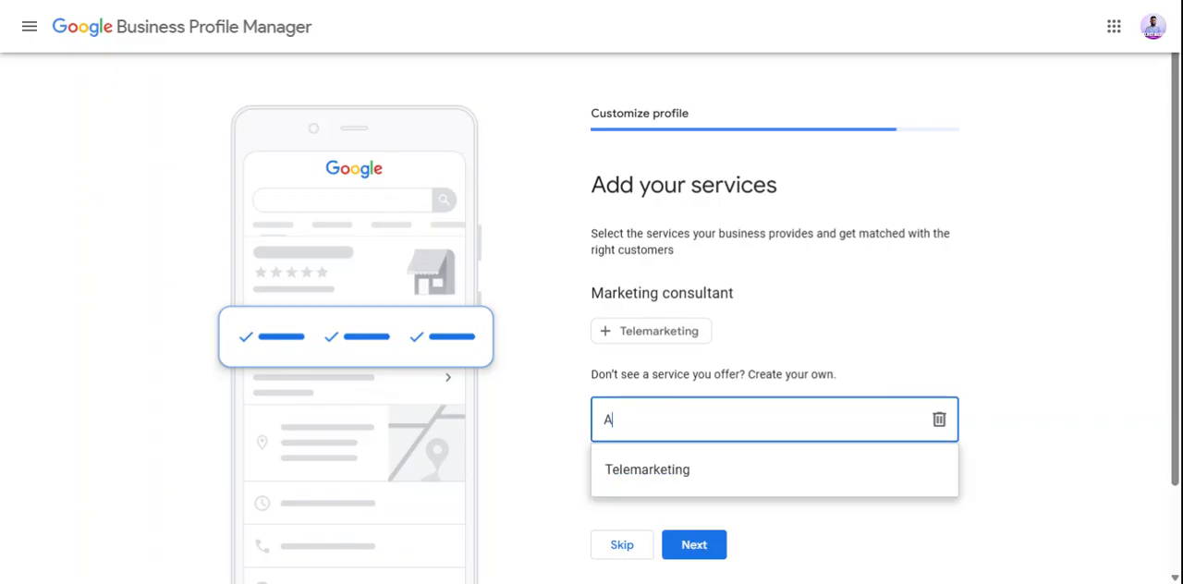
key("BackSpace")
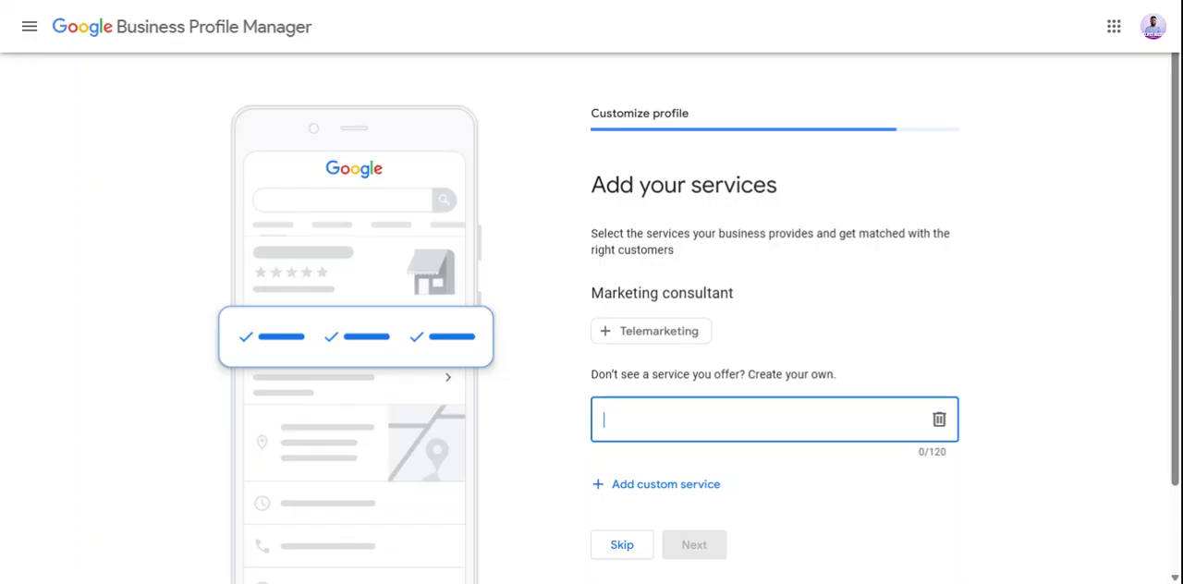
type("Adv")
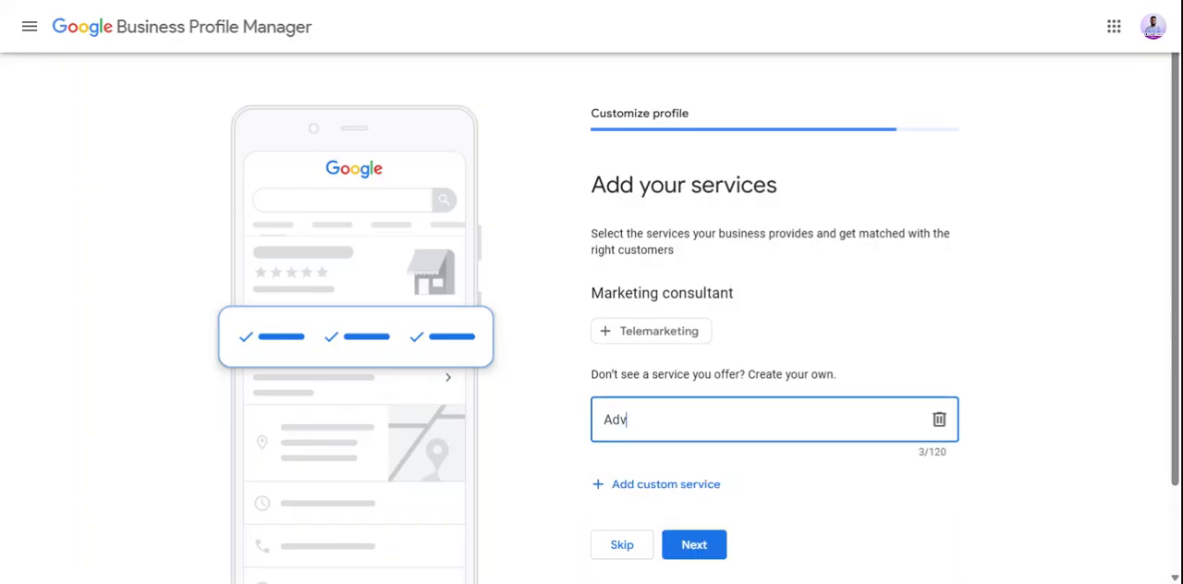
type("ertising")
key("BackSpace")
key("BackSpace")
key("BackSpace")
key("BackSpace")
key("BackSpace")
key("BackSpace")
key("BackSpace")
key("BackSpace")
key("BackSpace")
key("BackSpace")
key("BackSpace")
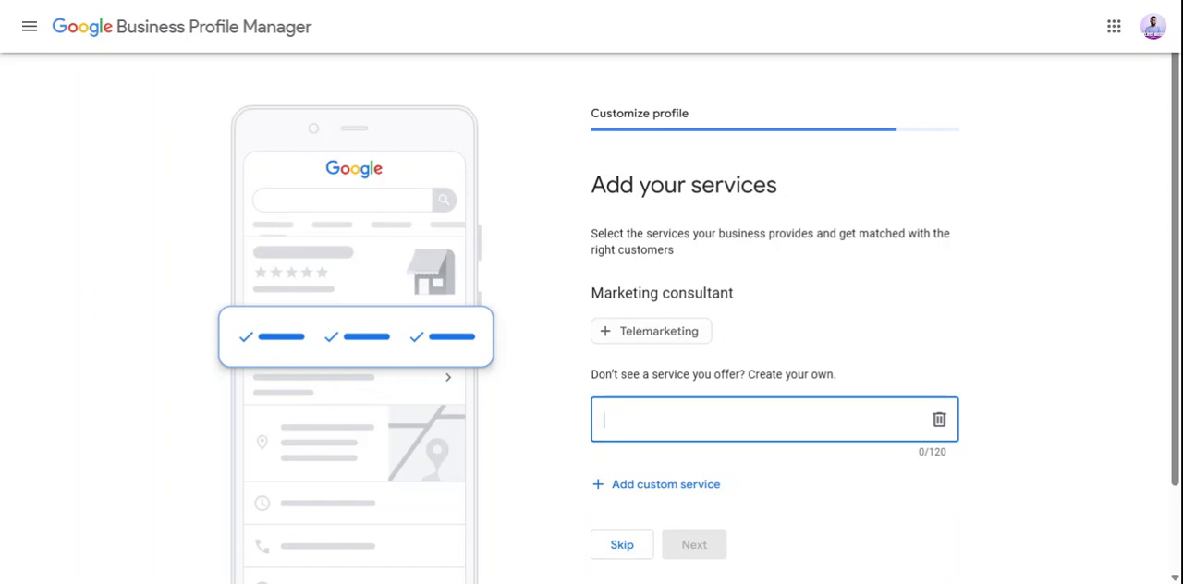
Step: Skip adding services to the Marketing consultant profile and go on to the business hours
scroll(668, 423, "down", 2)
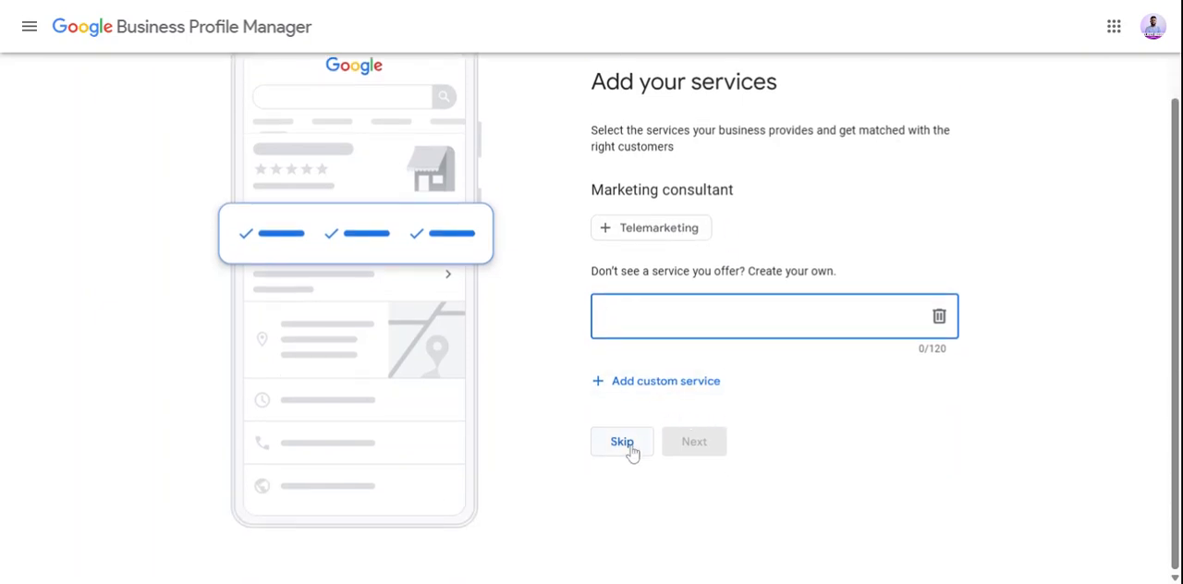
left_click(632, 449)
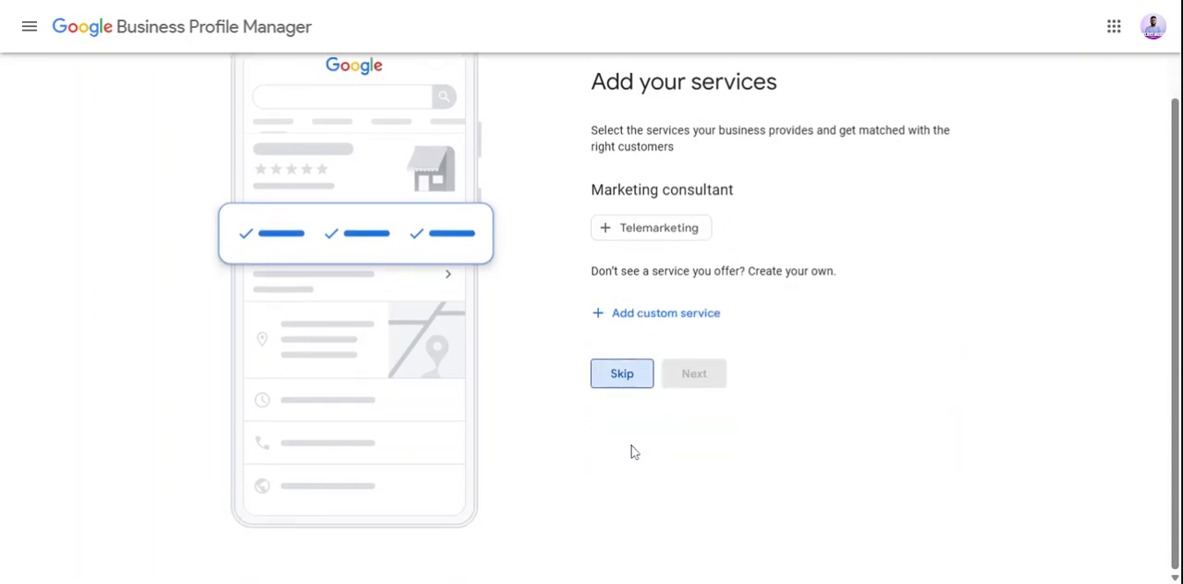
left_click(622, 381)
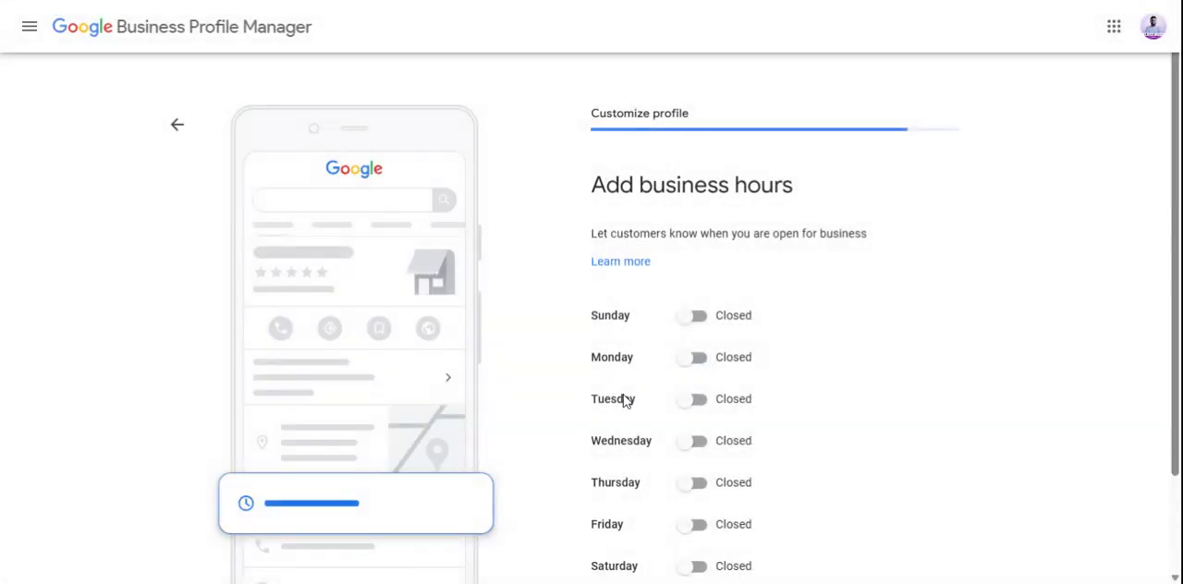
Step: Mark the business as open on all seven days, Sunday through Saturday
scroll(750, 338, "down", 2)
left_click(693, 205)
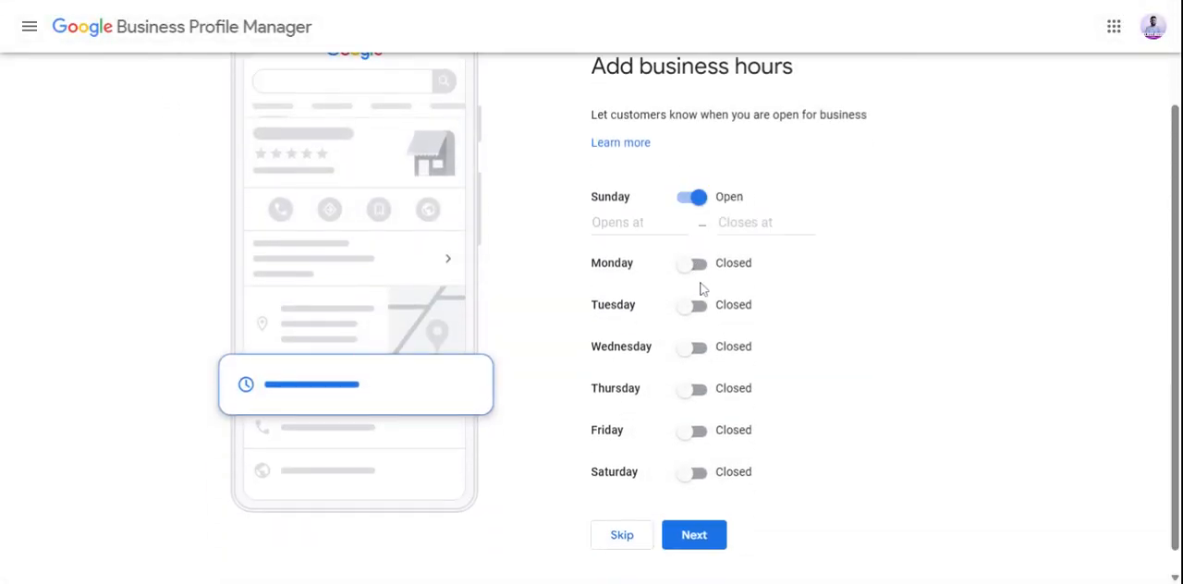
left_click(697, 273)
left_click(696, 334)
left_click(697, 399)
left_click(700, 468)
scroll(700, 471, "down", 2)
left_click(696, 406)
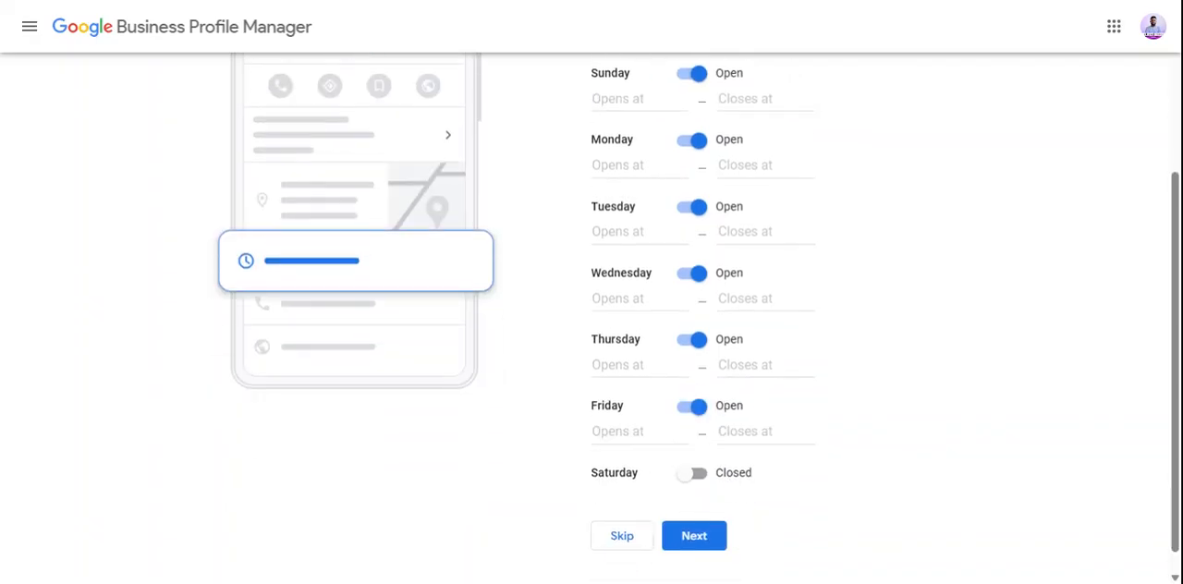
left_click(698, 473)
Step: Set the opening hours for Sunday, Monday, Tuesday and Wednesday to 24 hours
scroll(720, 422, "up", 3)
left_click(628, 263)
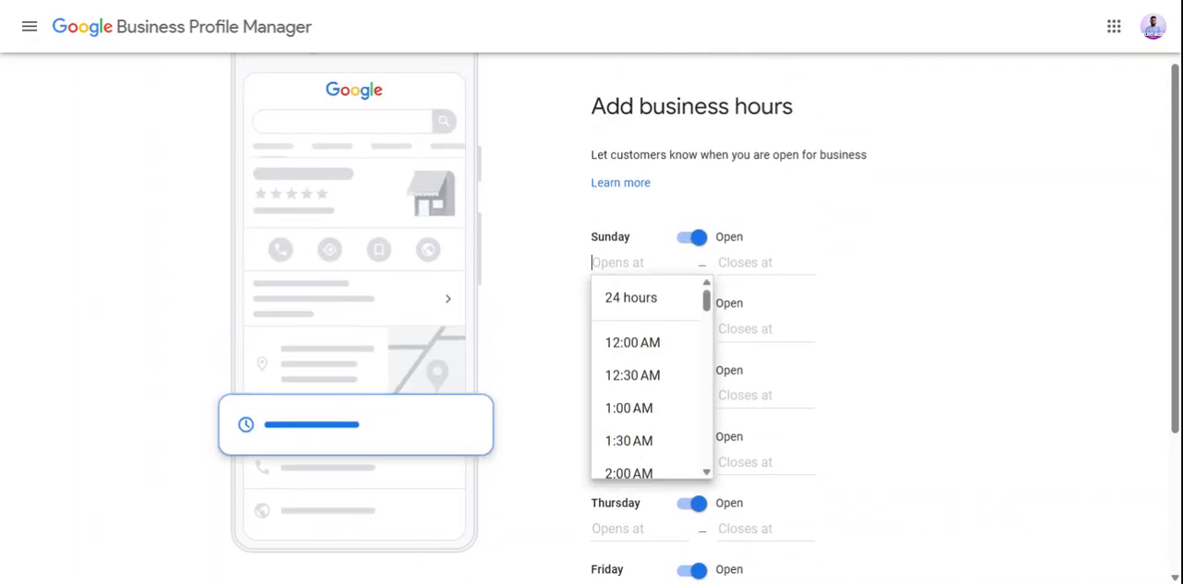
left_click(652, 305)
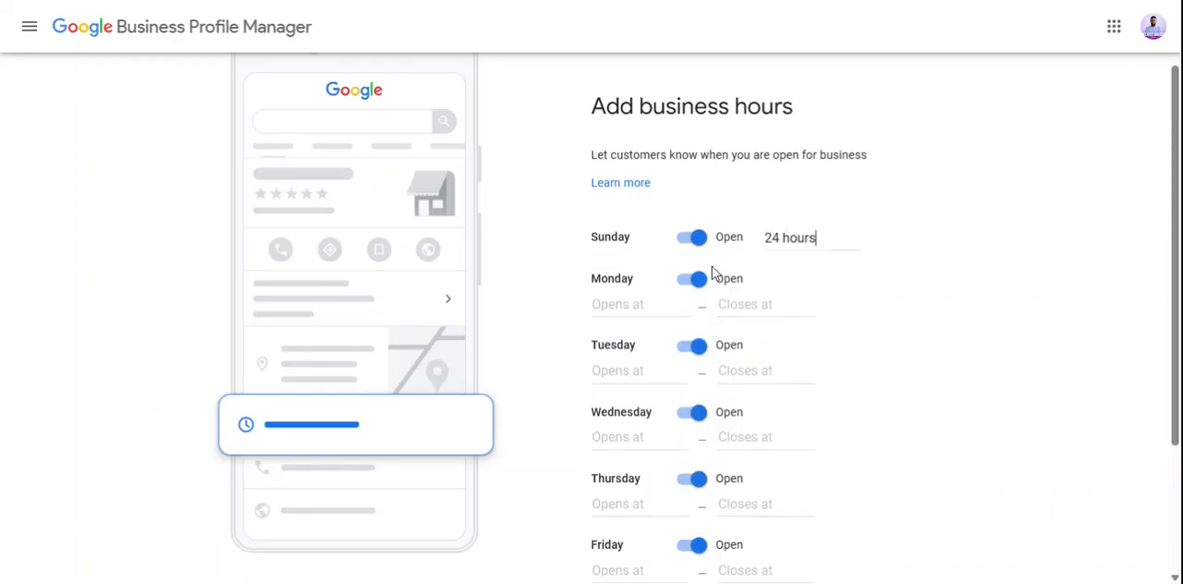
left_click(617, 304)
left_click(649, 340)
left_click(617, 345)
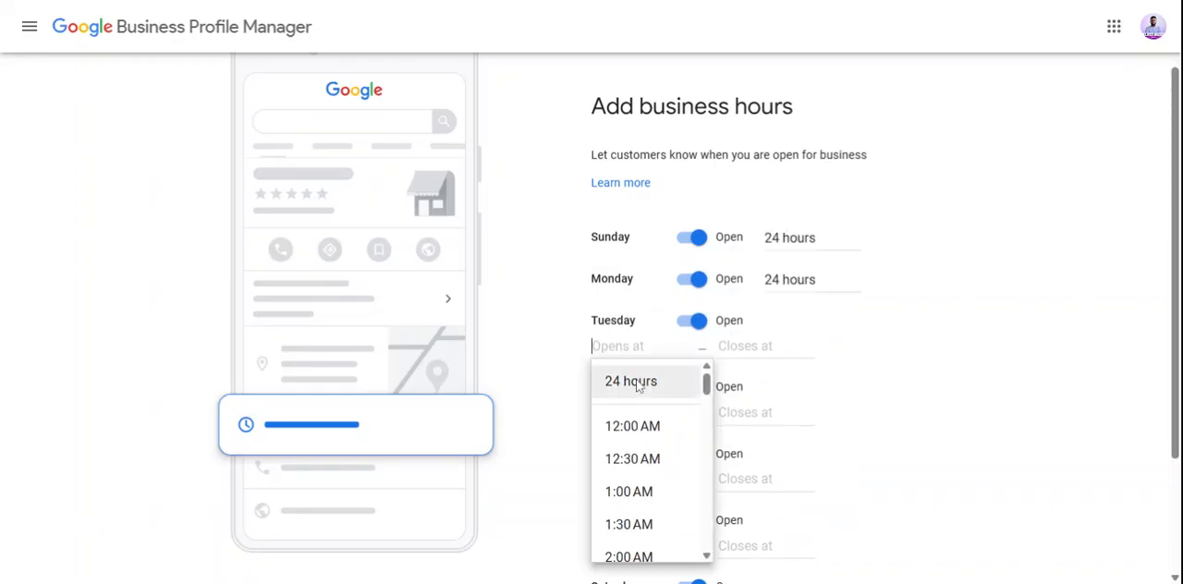
left_click(639, 381)
left_click(617, 387)
left_click(642, 424)
Step: Set the opening hours for Thursday, Friday and Saturday to 24 hours and continue to the business description
scroll(642, 424, "down", 1)
left_click(628, 347)
left_click(636, 380)
left_click(617, 388)
left_click(634, 424)
left_click(618, 448)
left_click(647, 483)
left_click(699, 510)
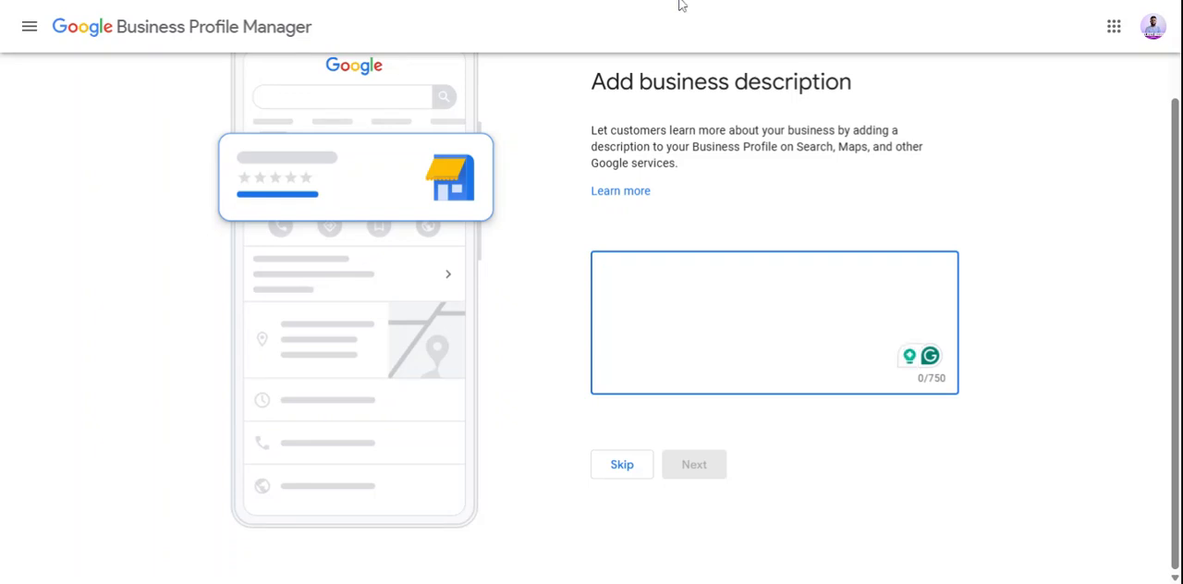
Step: Paste the prepared text about SEO services and results into the business description
left_click(908, 2)
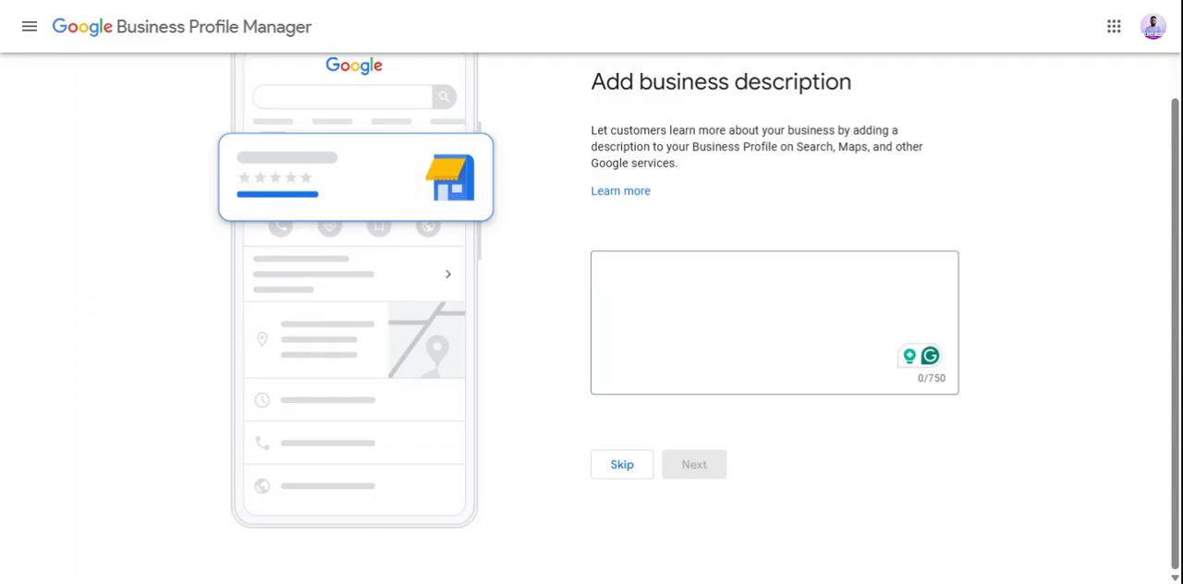
left_click(623, 277)
left_click(901, 3)
left_click(721, 309)
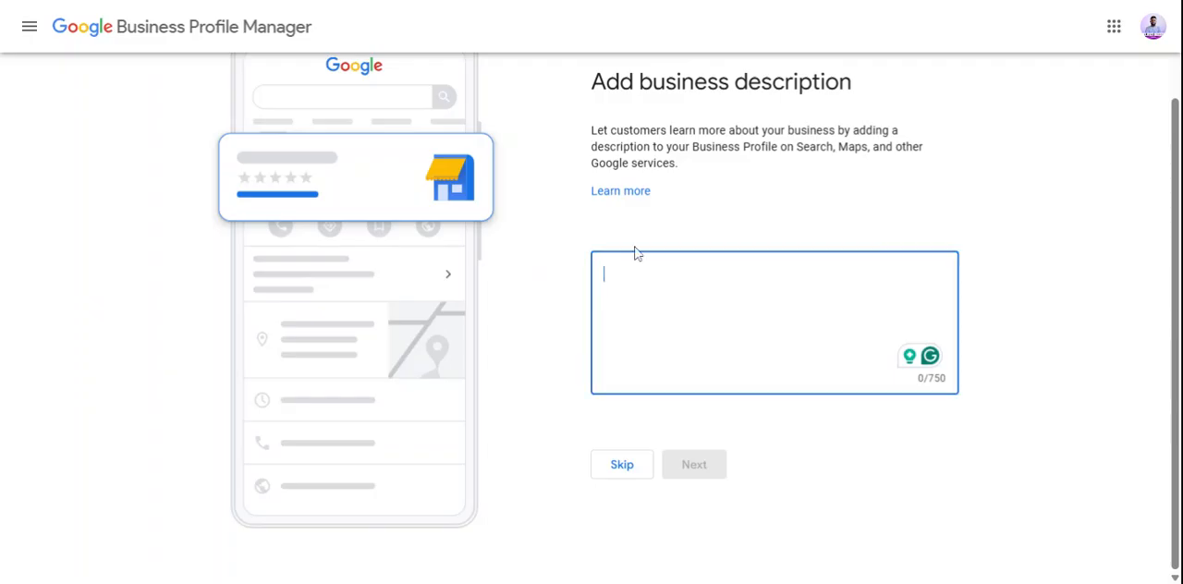
key("ctrl+v")
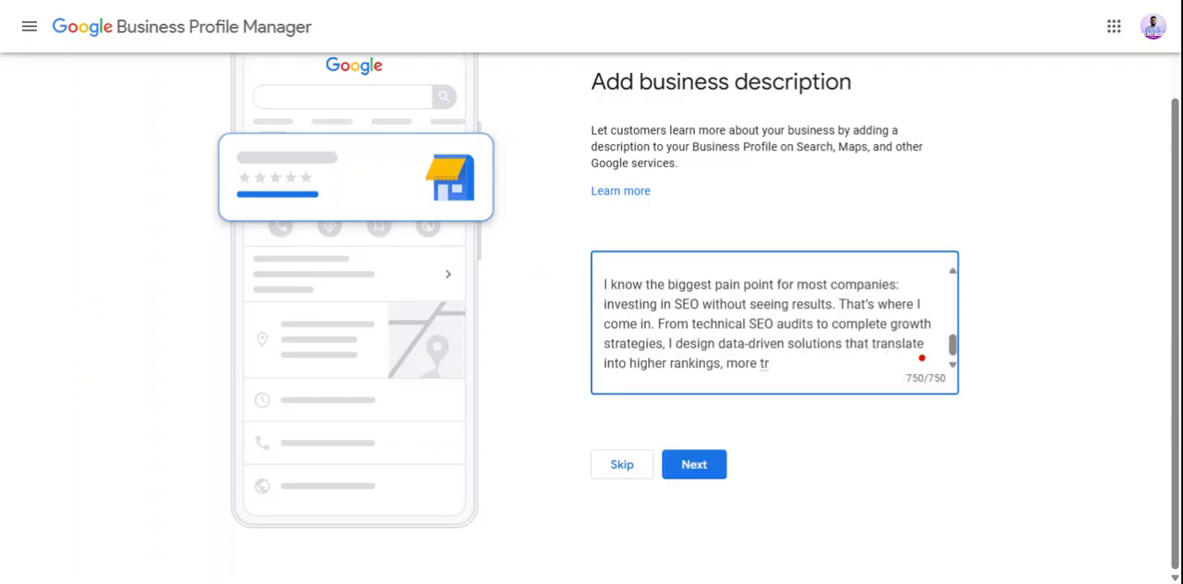
Step: Delete the final description paragraph beginning "I know the biggest pain point for most companies" and submit the description
scroll(921, 358, "up", 3)
scroll(921, 358, "down", 1)
scroll(921, 360, "down", 2)
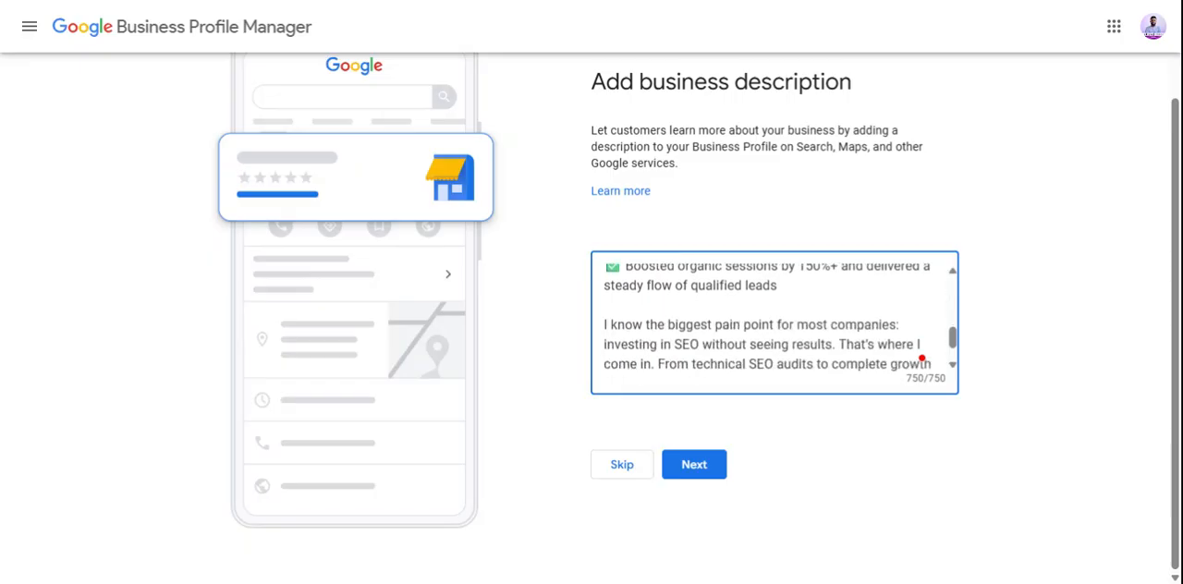
left_click_drag(606, 311, 879, 395)
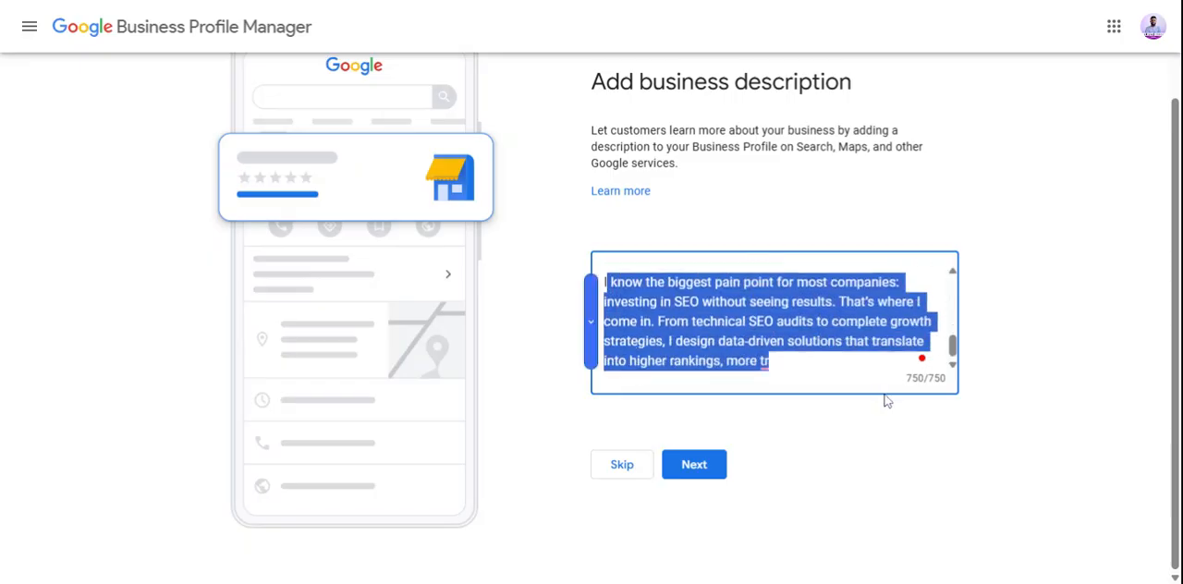
key("BackSpace")
key("BackSpace")
key("BackSpace")
key("BackSpace")
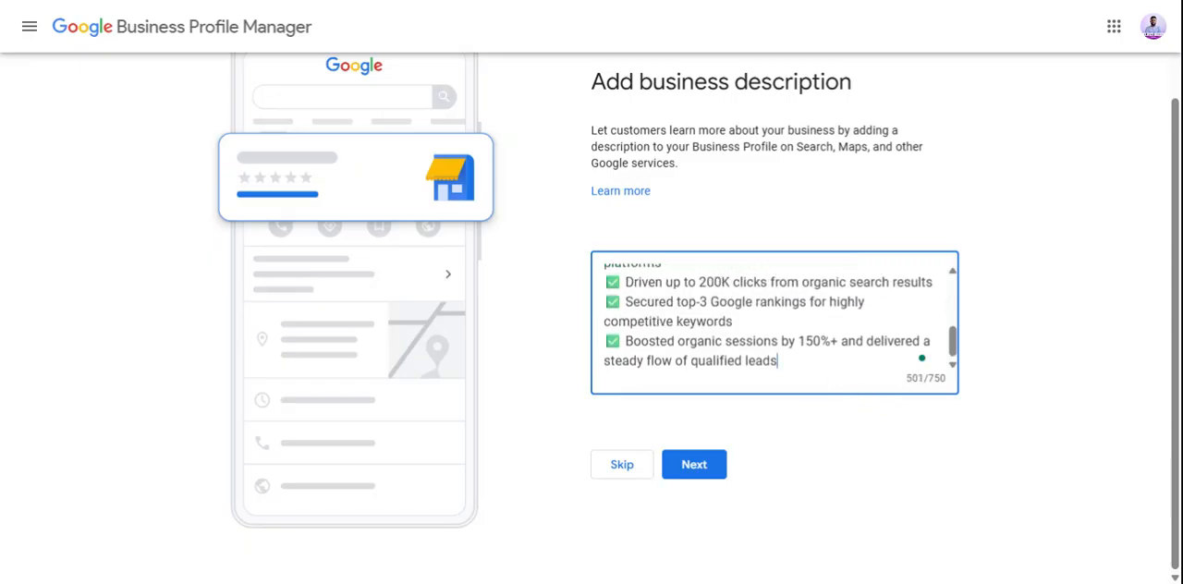
left_click(712, 471)
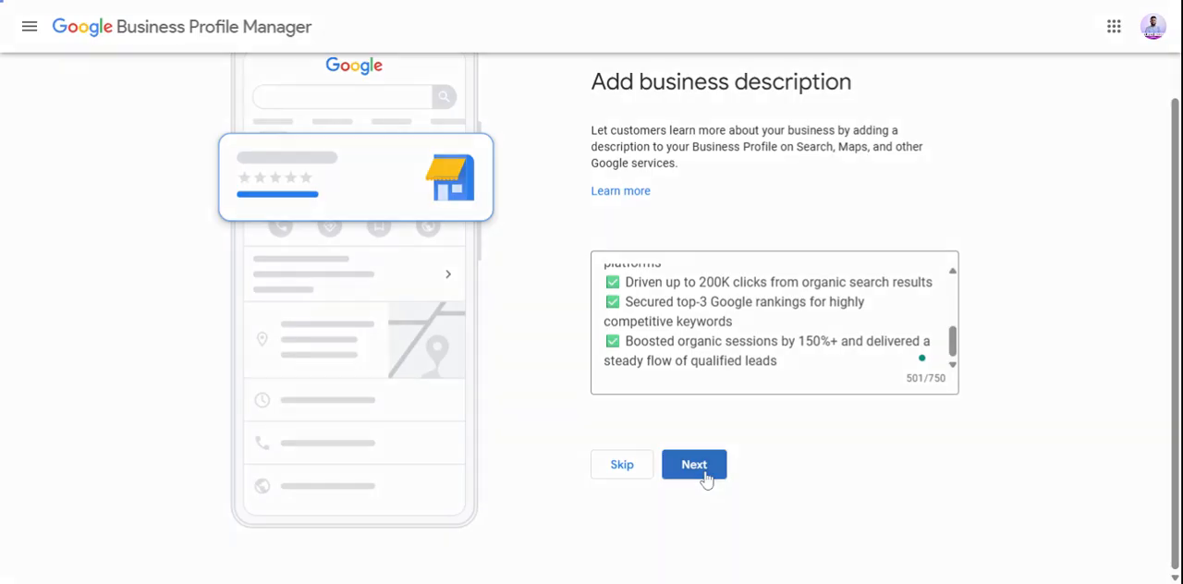
Step: Upload the portrait, the SEO service banners and the traffic graph screenshot as business photos
scroll(752, 404, "down", 2)
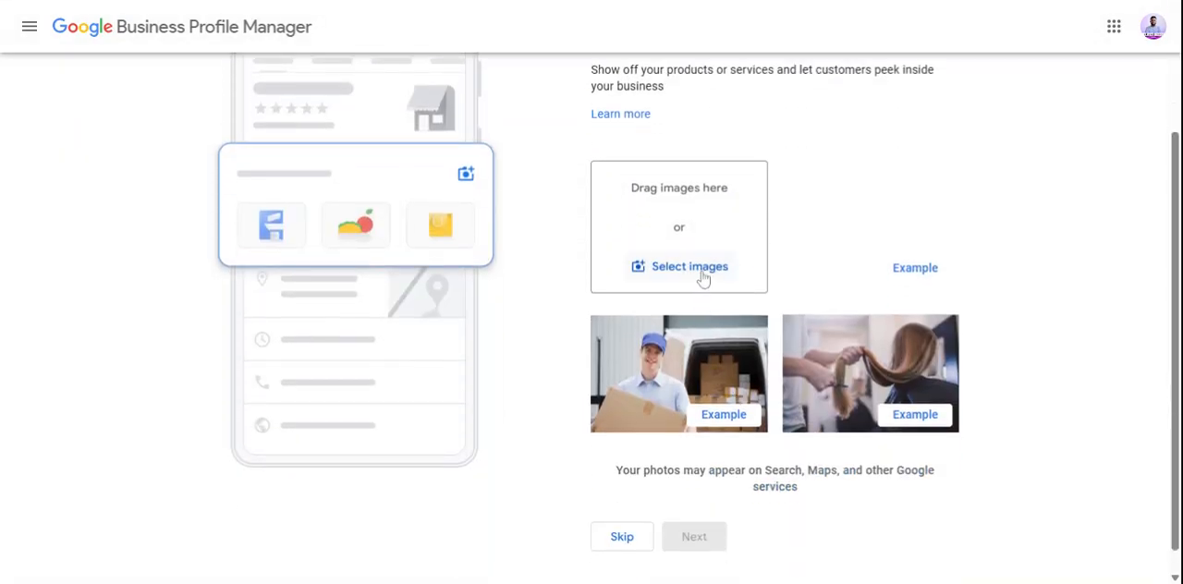
left_click(703, 276)
left_click(652, 247)
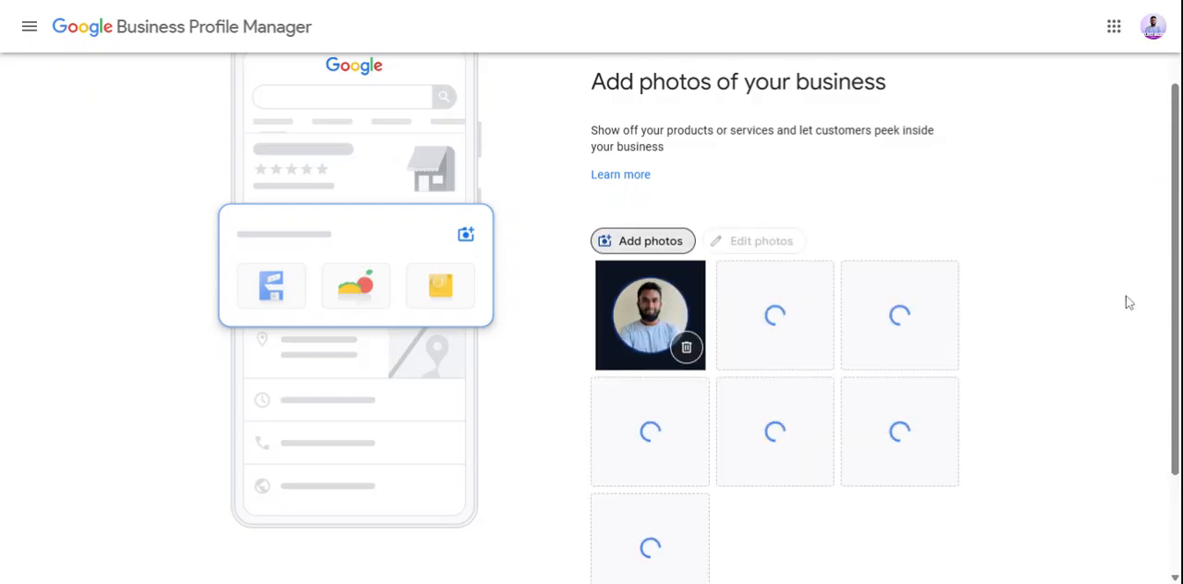
Step: Remove the traffic graph screenshot from the uploaded photos and continue with the remaining images
scroll(1045, 312, "down", 2)
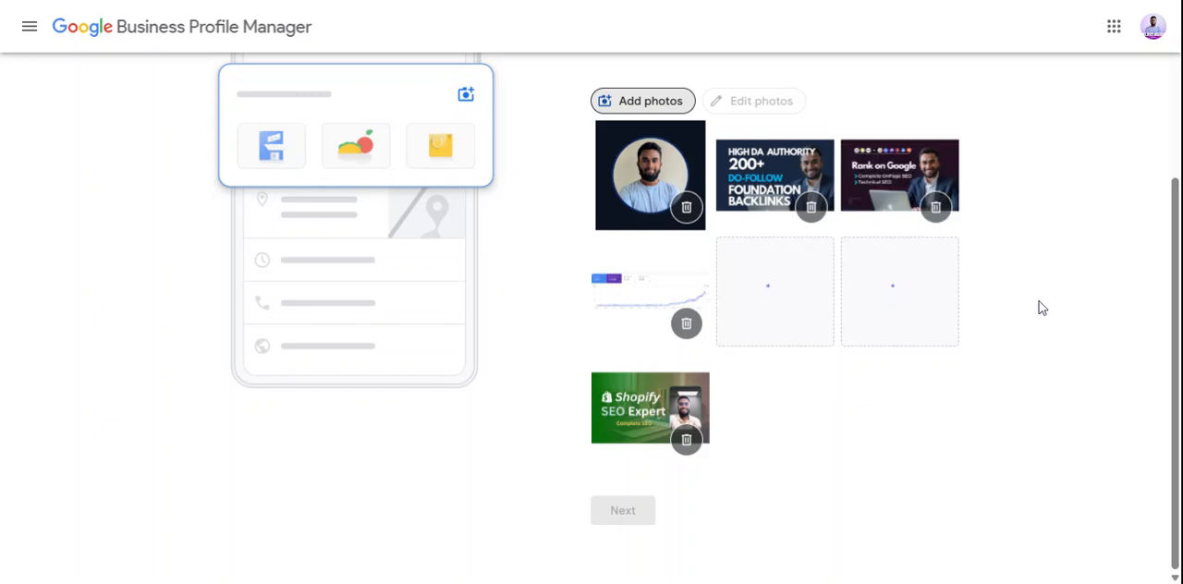
left_click(684, 328)
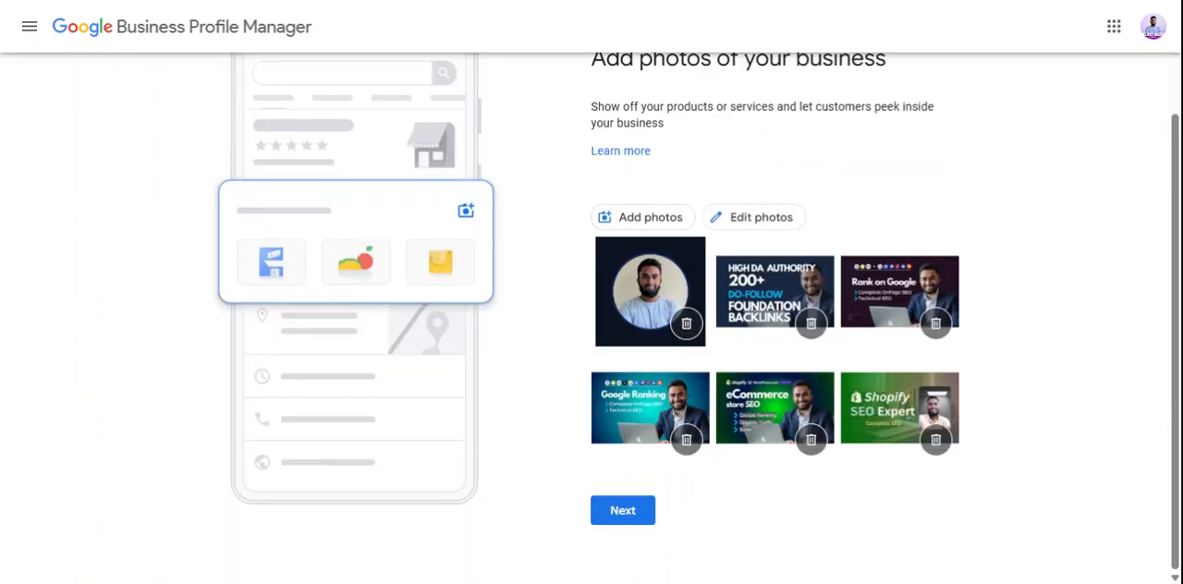
left_click(643, 518)
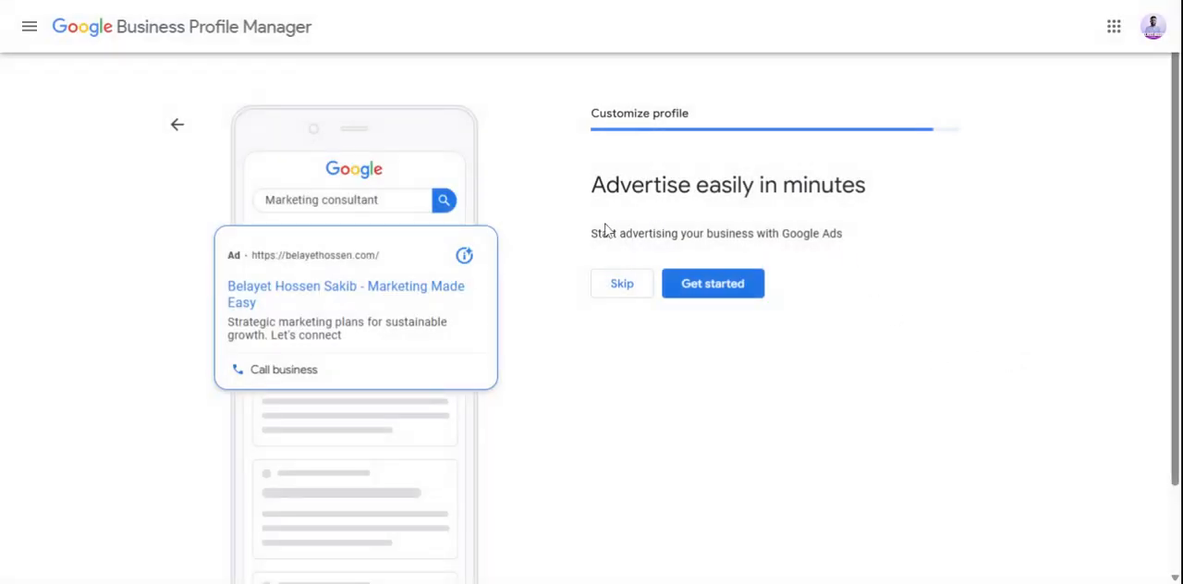
Step: Skip the Google Ads offer and finish the setup to open the business profile management page
left_click(620, 290)
scroll(883, 315, "down", 1)
left_click(647, 438)
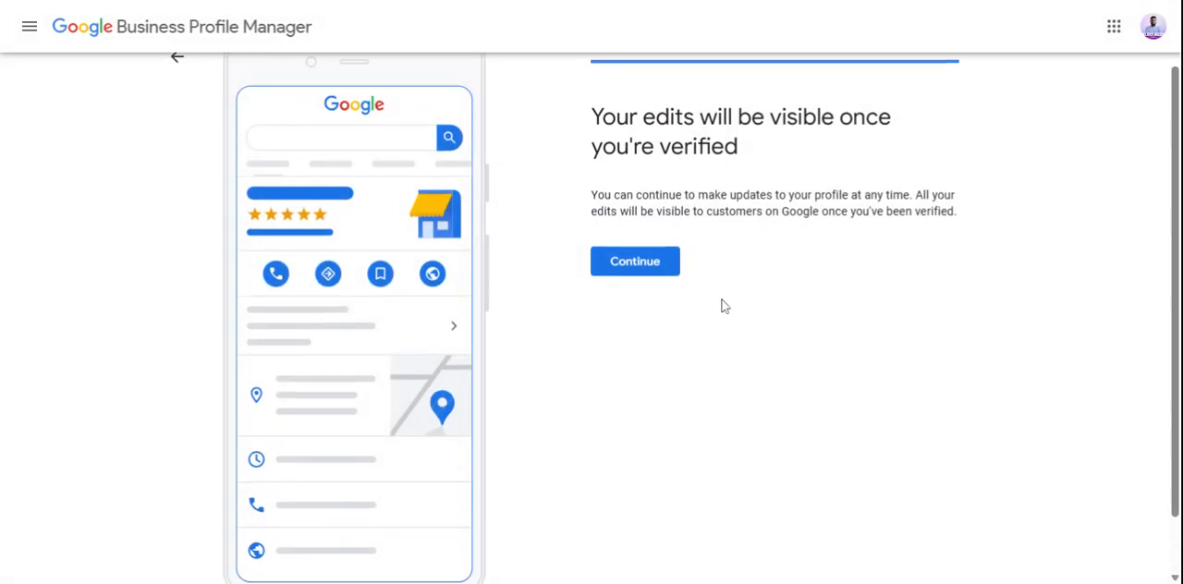
left_click(654, 251)
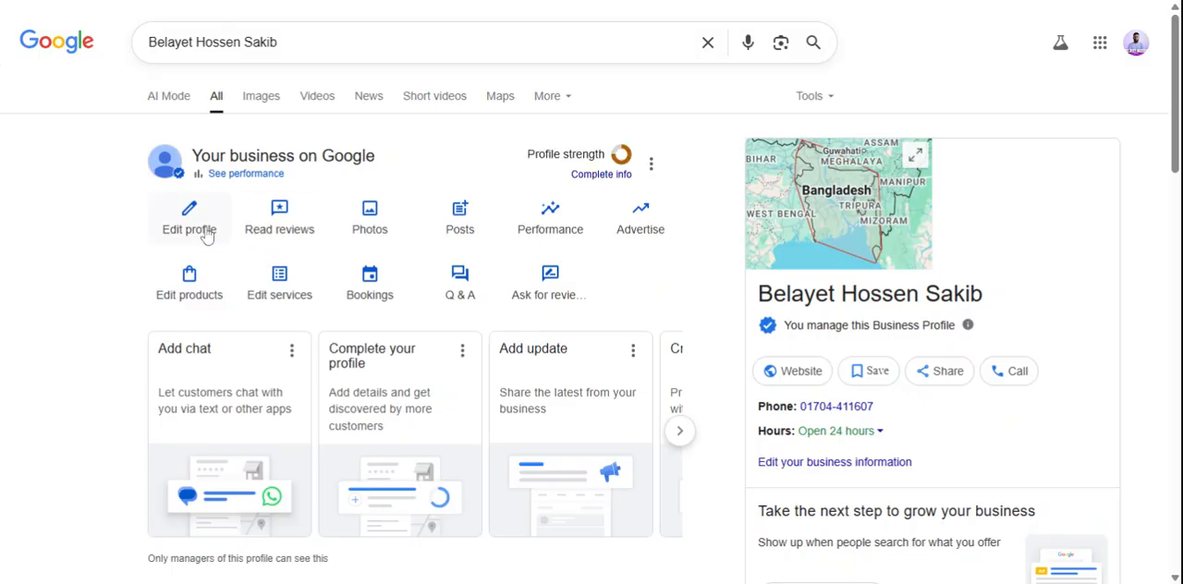
Step: Open the profile's business information and save 1 January 2021 as the opening date
left_click(206, 229)
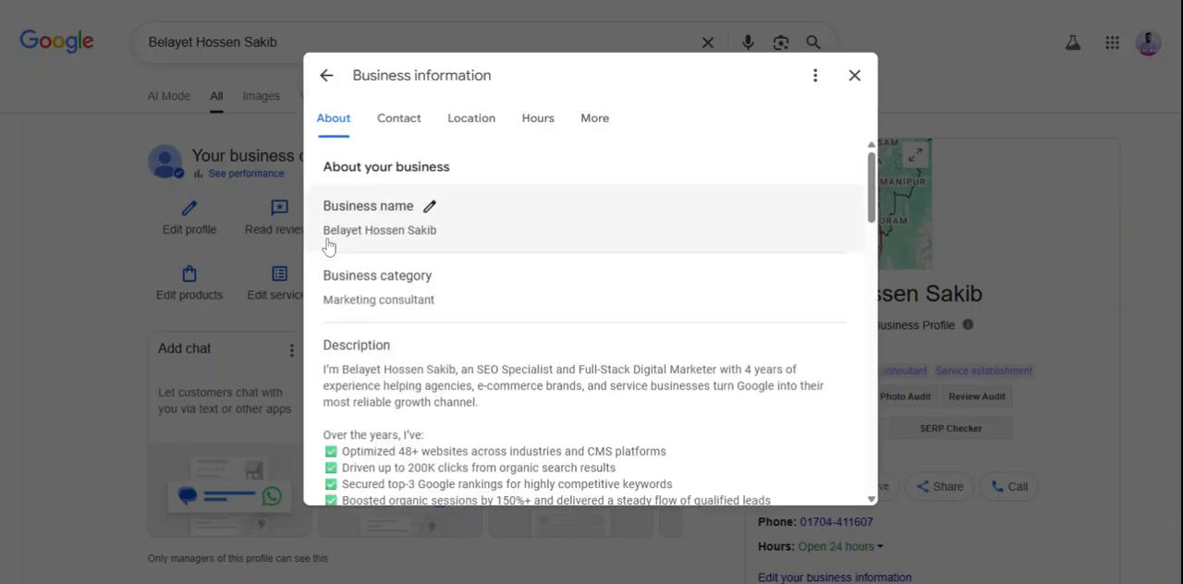
scroll(449, 267, "down", 5)
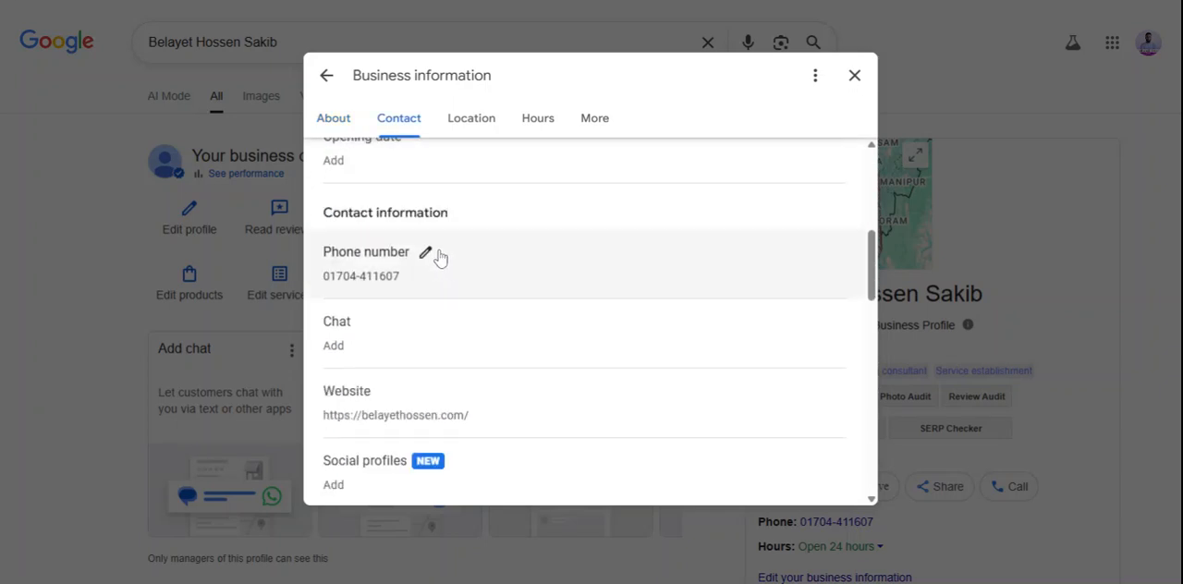
scroll(407, 256, "up", 1)
left_click(415, 223)
left_click(403, 294)
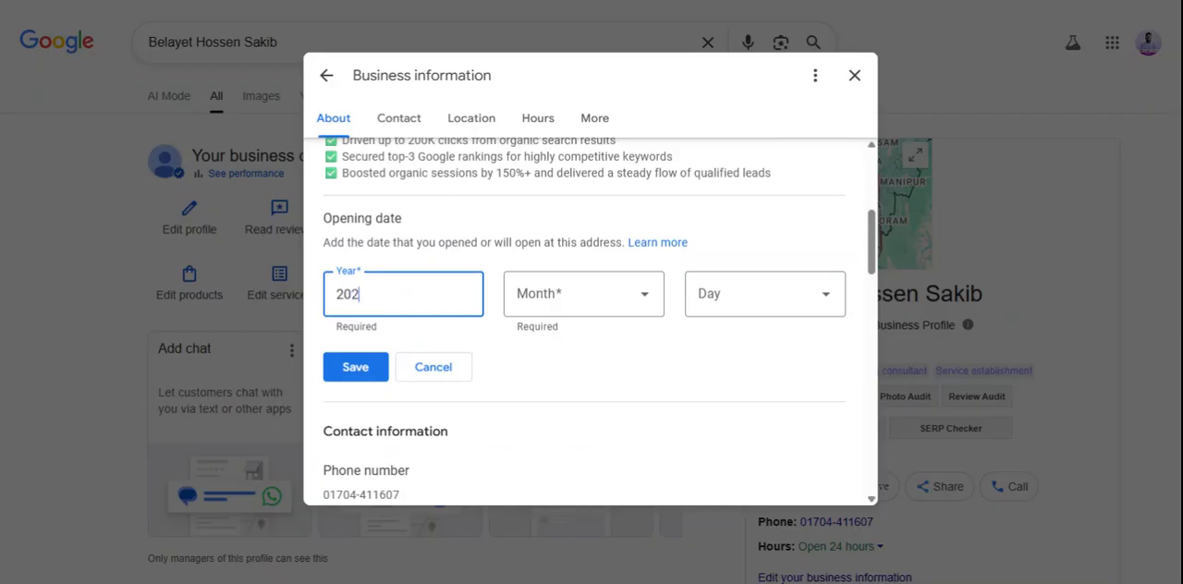
left_click(588, 293)
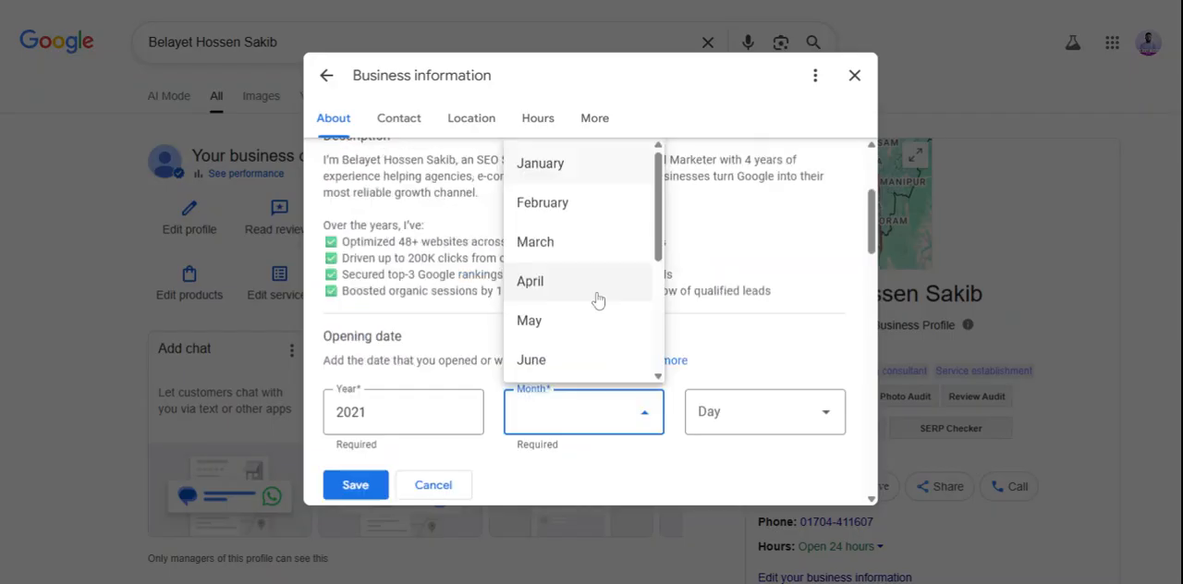
left_click(578, 170)
left_click(718, 417)
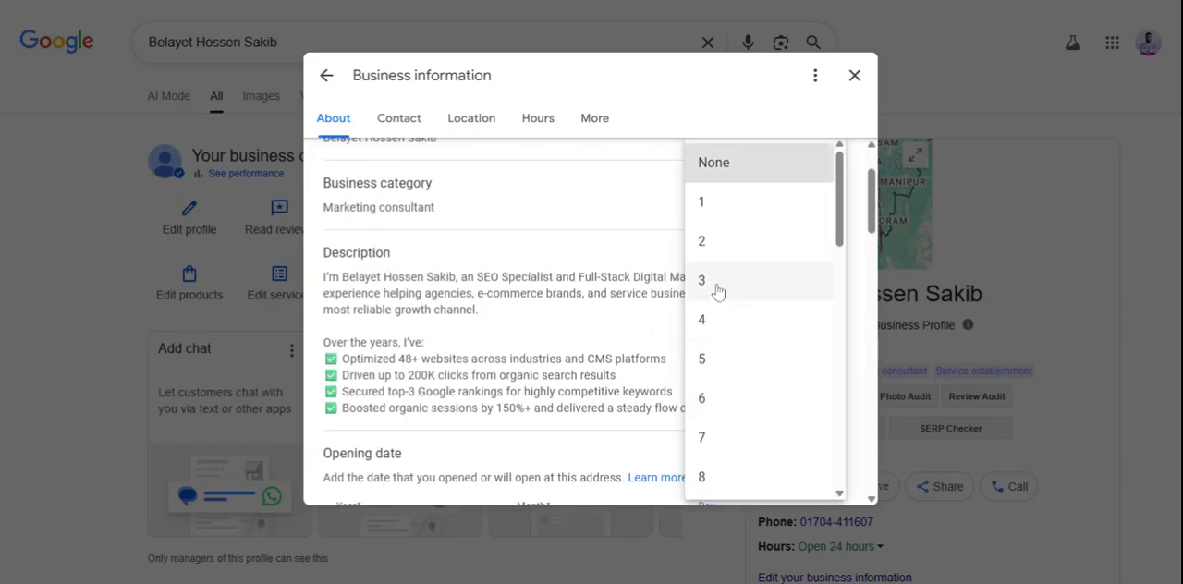
left_click(718, 203)
scroll(468, 296, "down", 3)
scroll(396, 190, "up", 1)
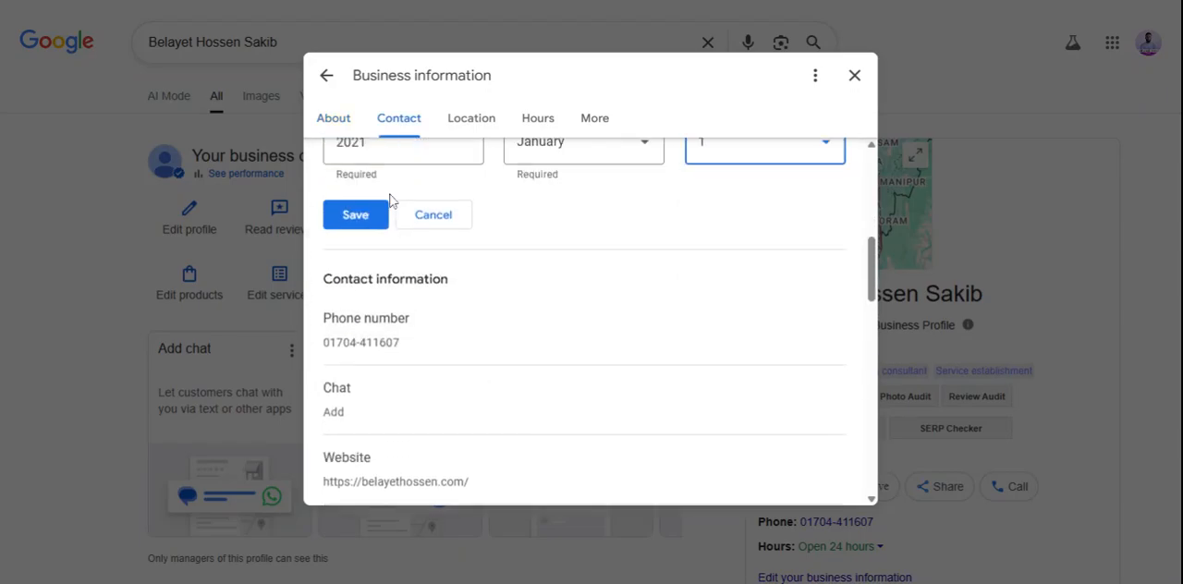
left_click(357, 231)
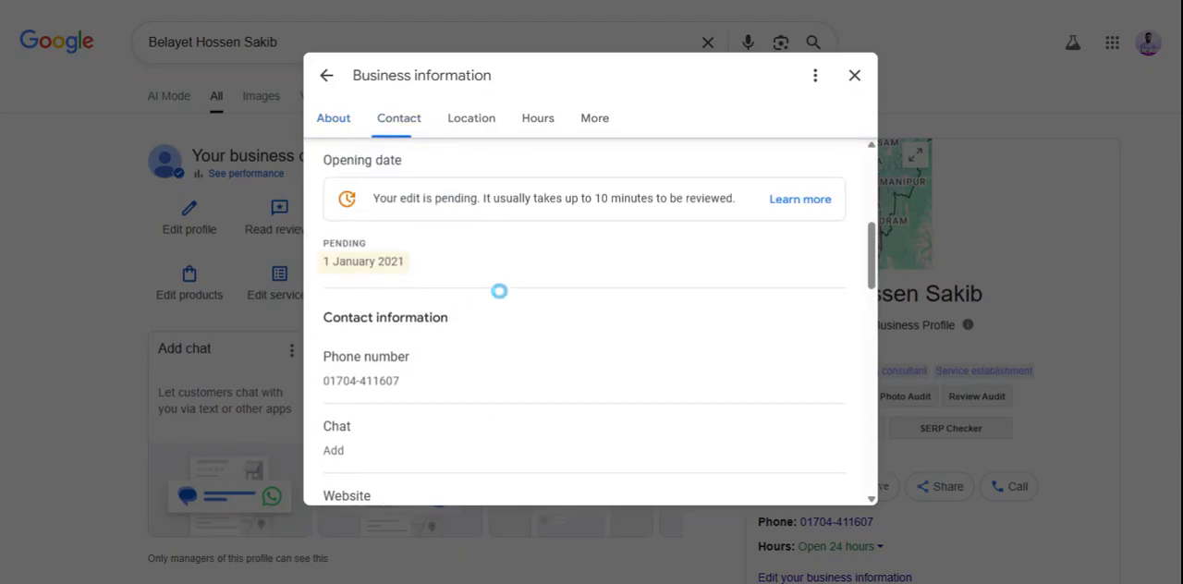
Step: Add a Facebook entry to the social profiles and paste the Facebook page's URL as its web address
scroll(409, 320, "down", 3)
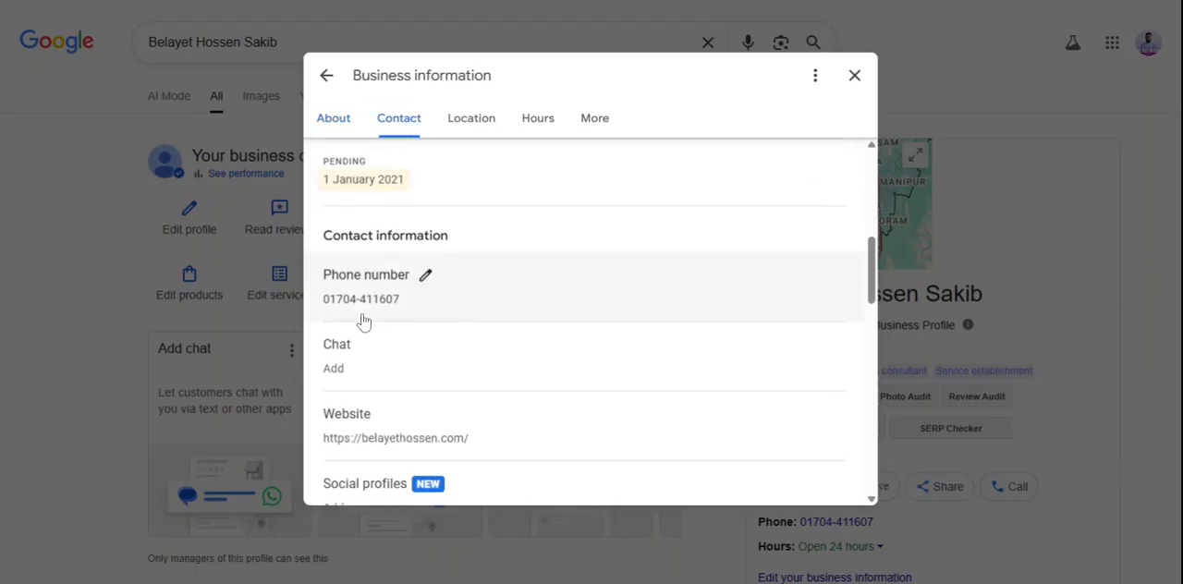
scroll(417, 301, "down", 3)
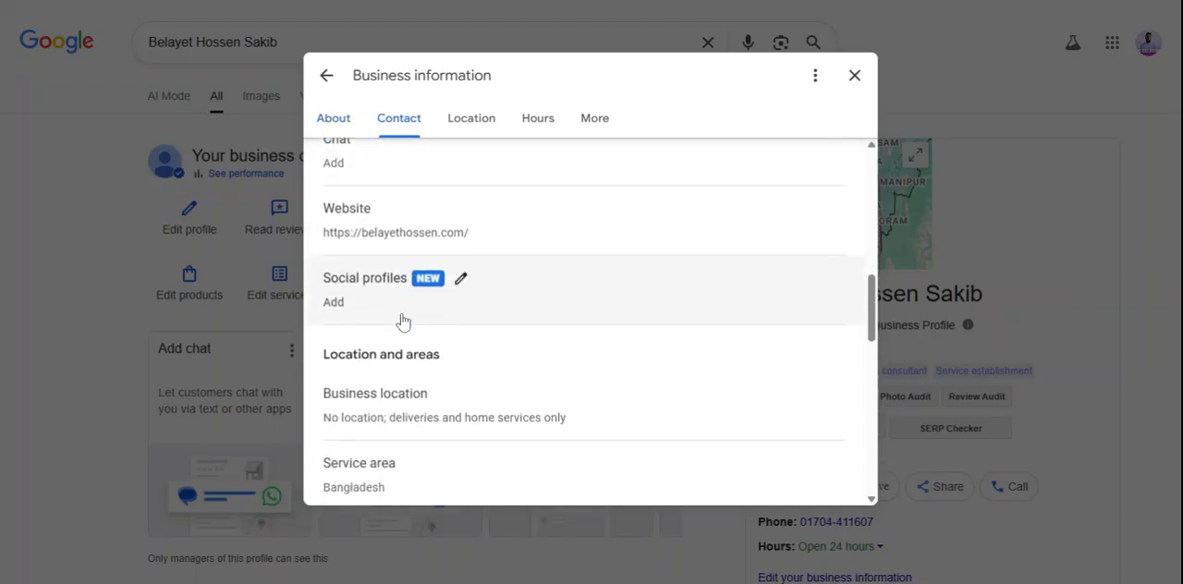
left_click(461, 239)
left_click(443, 317)
scroll(423, 316, "up", 5)
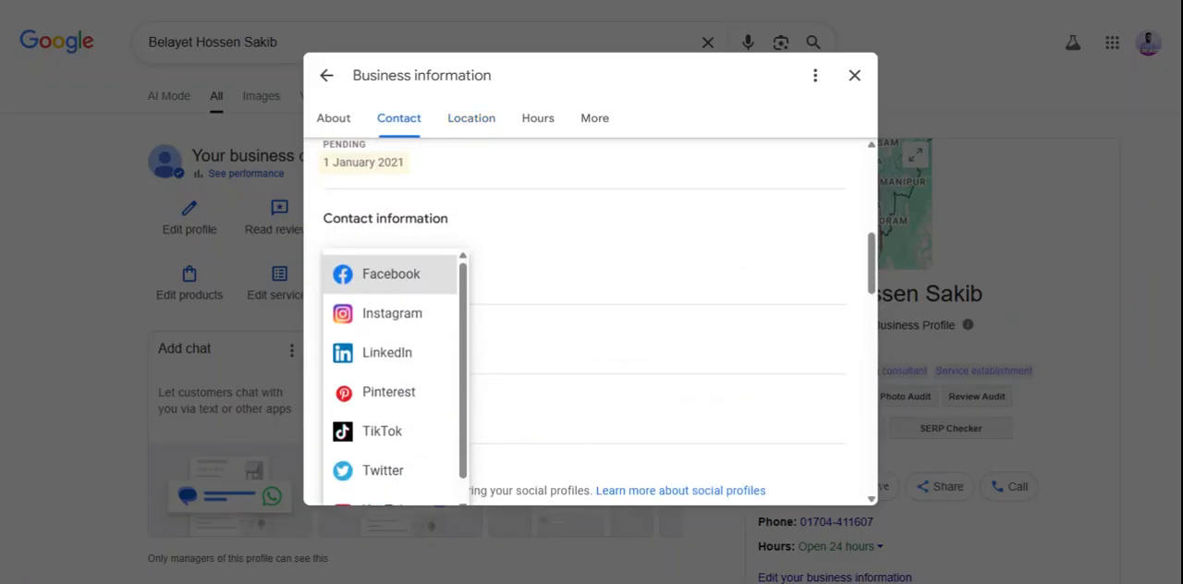
left_click(404, 282)
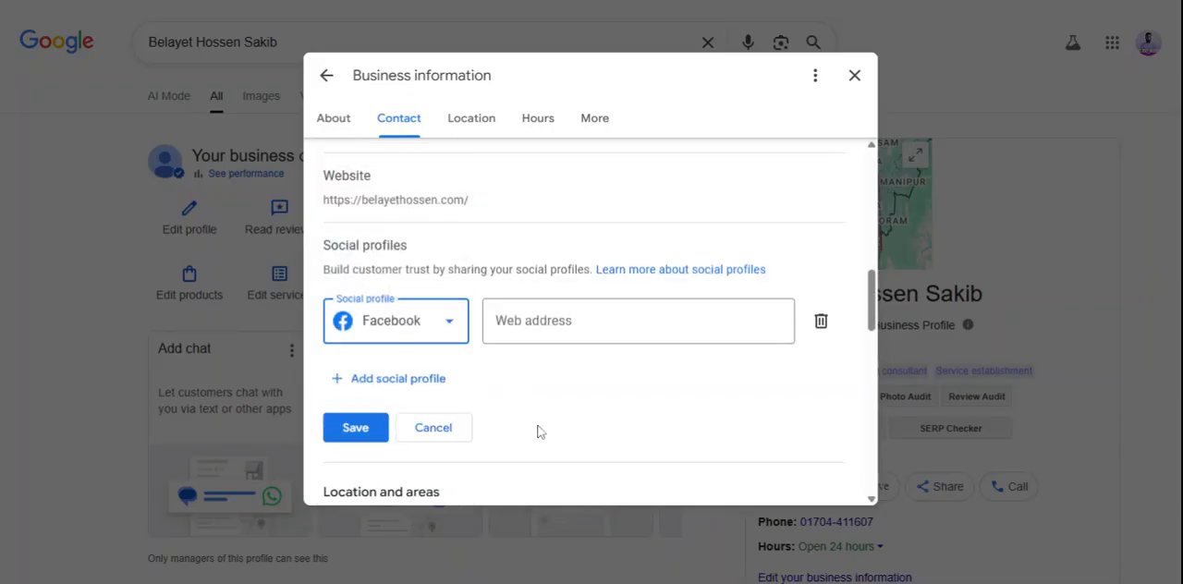
left_click(913, 2)
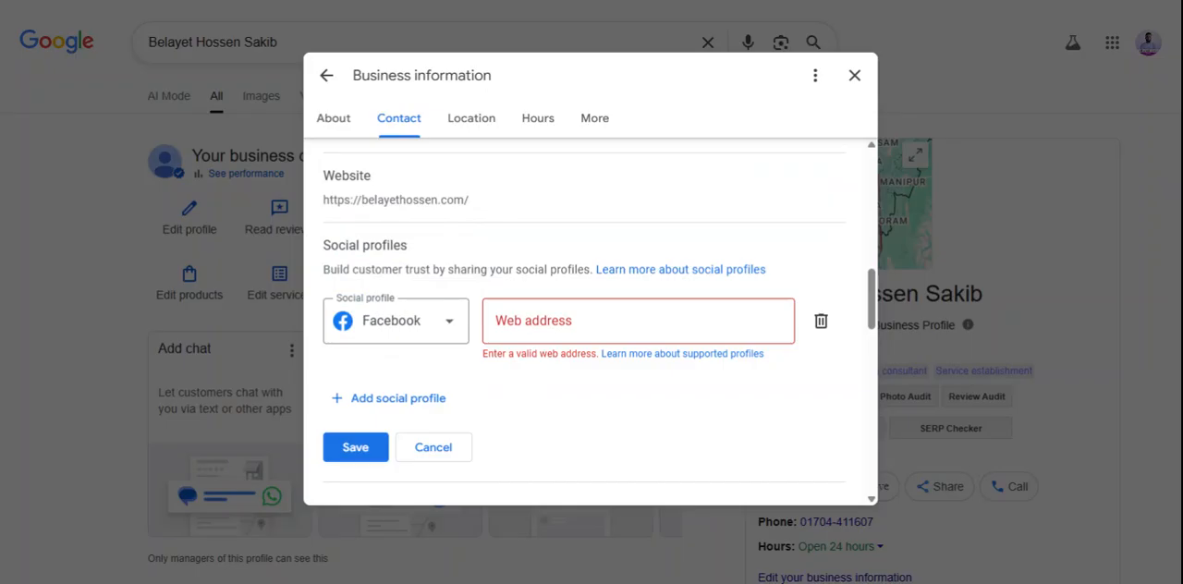
left_click(637, 321)
type("https://www.facebook.com/belayethossensakib/")
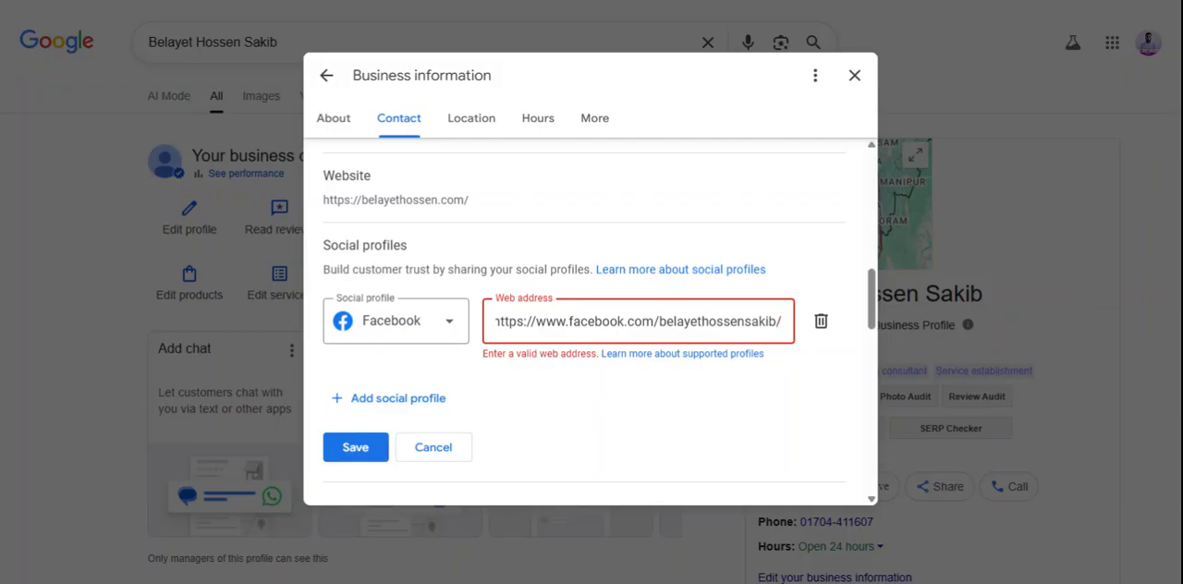
Step: Try shortening the Facebook web address to only the profile handle
key("shift+Home")
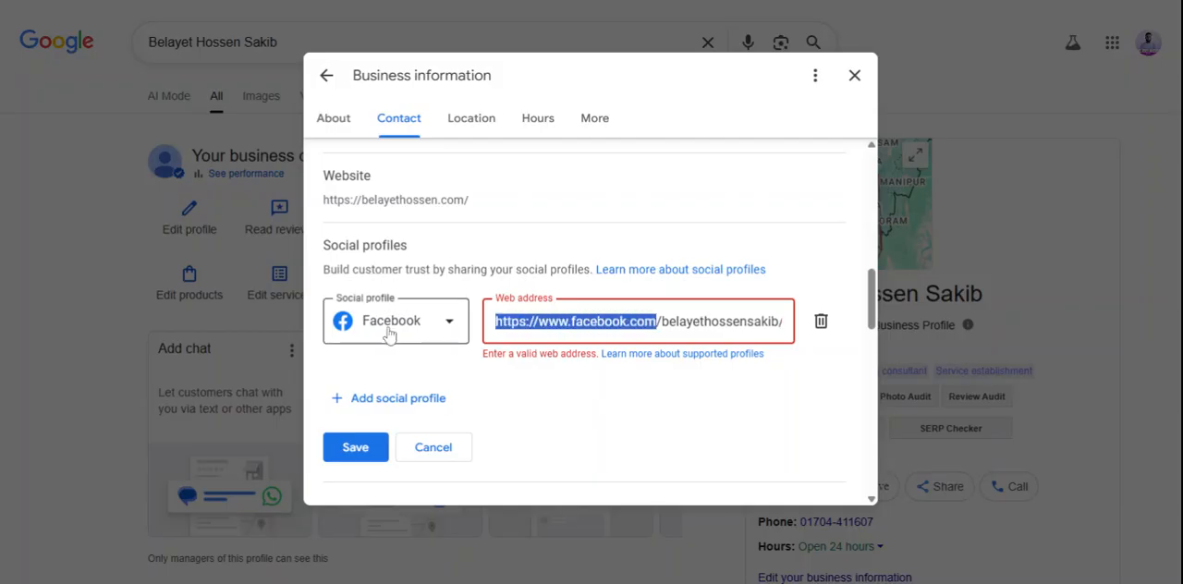
key("BackSpace")
key("BackSpace")
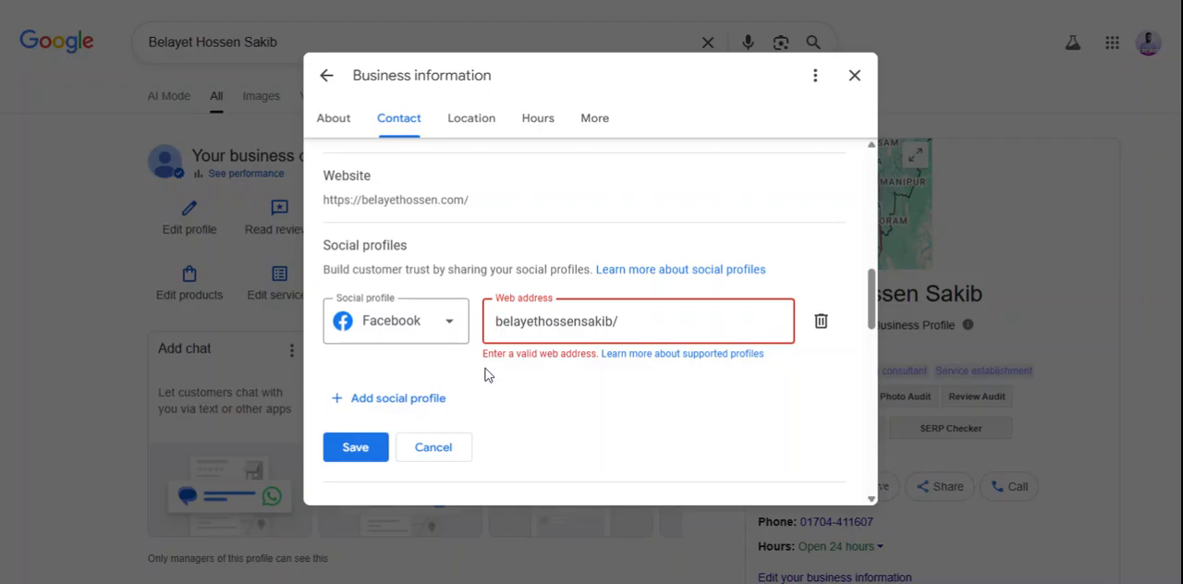
key("End")
Step: Replace the Facebook web address with the full Facebook profile URL
key("ctrl+a")
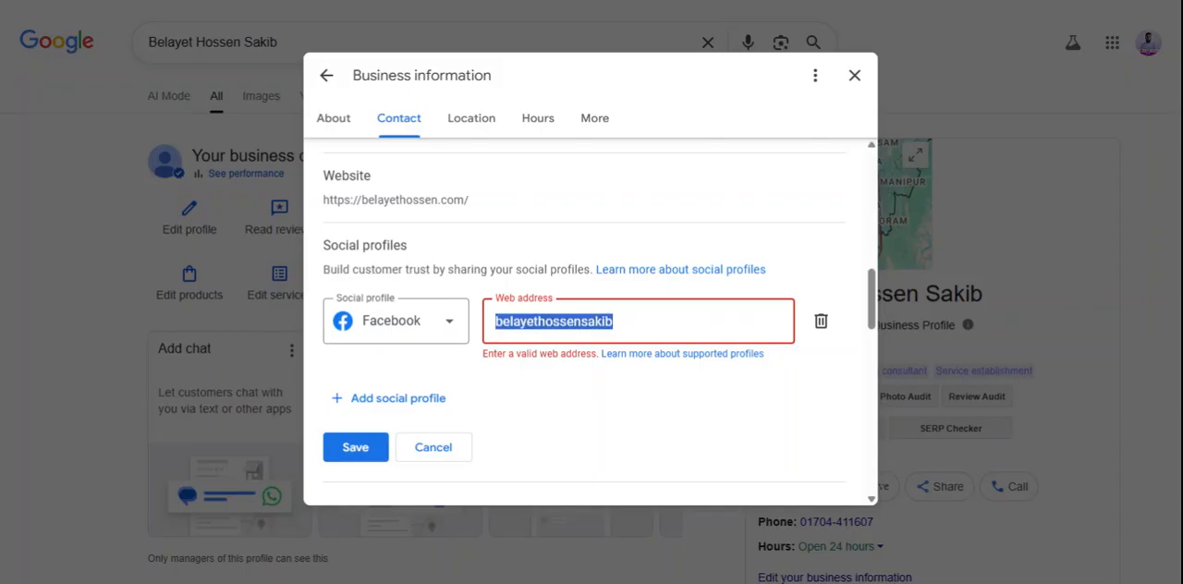
type("https://www.facebook.com/belayethossensakib/")
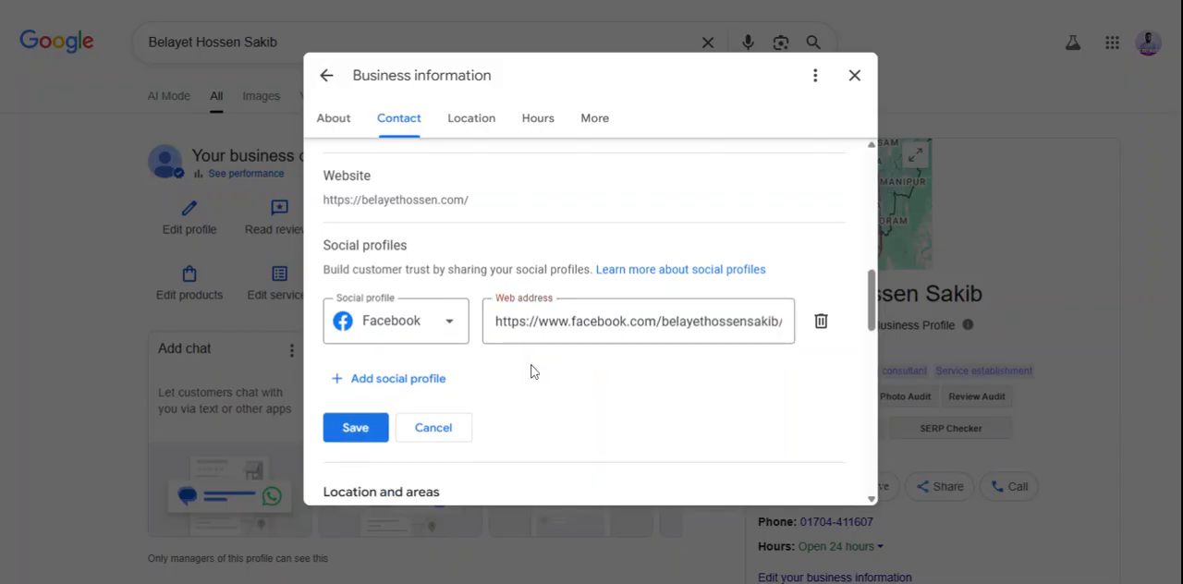
Step: Add a LinkedIn social profile and paste the LinkedIn profile URL as its web address
left_click(438, 380)
left_click(454, 314)
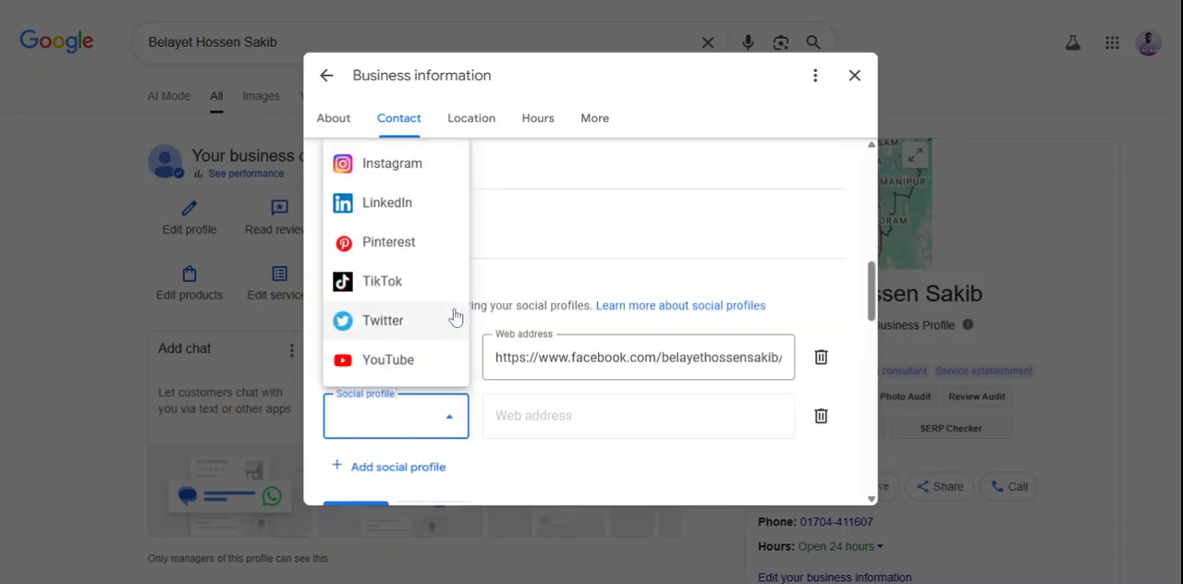
left_click(417, 282)
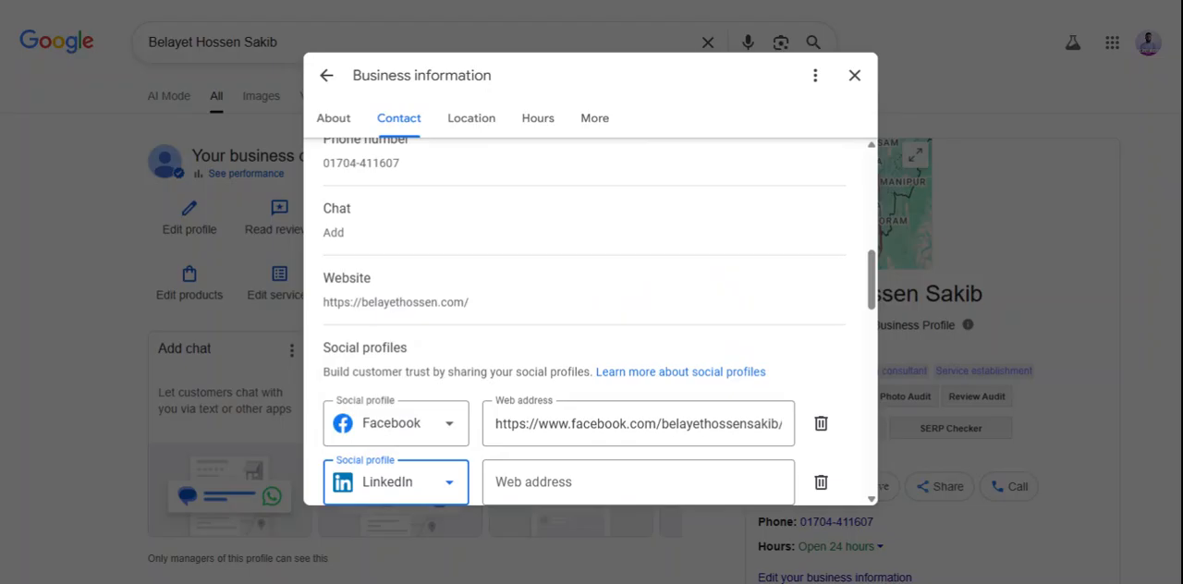
scroll(536, 401, "down", 2)
left_click(545, 318)
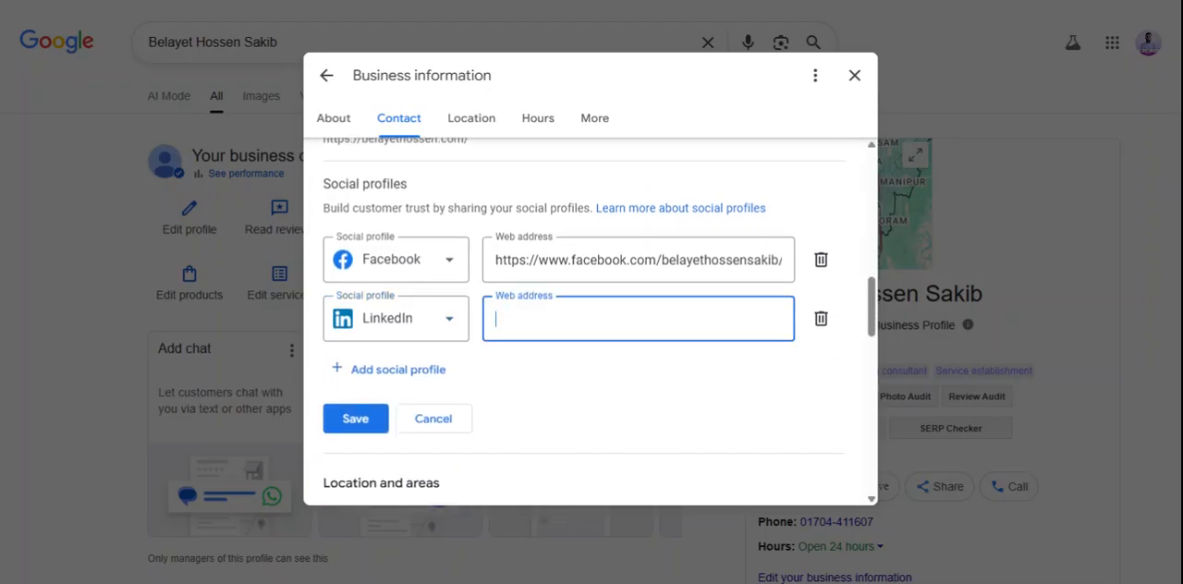
type("https://www.linkedin.com/in/belayet-hossen-sakib/")
Step: Add an Instagram social profile with its pasted profile URL and save all the social profiles
left_click(428, 369)
scroll(427, 376, "down", 1)
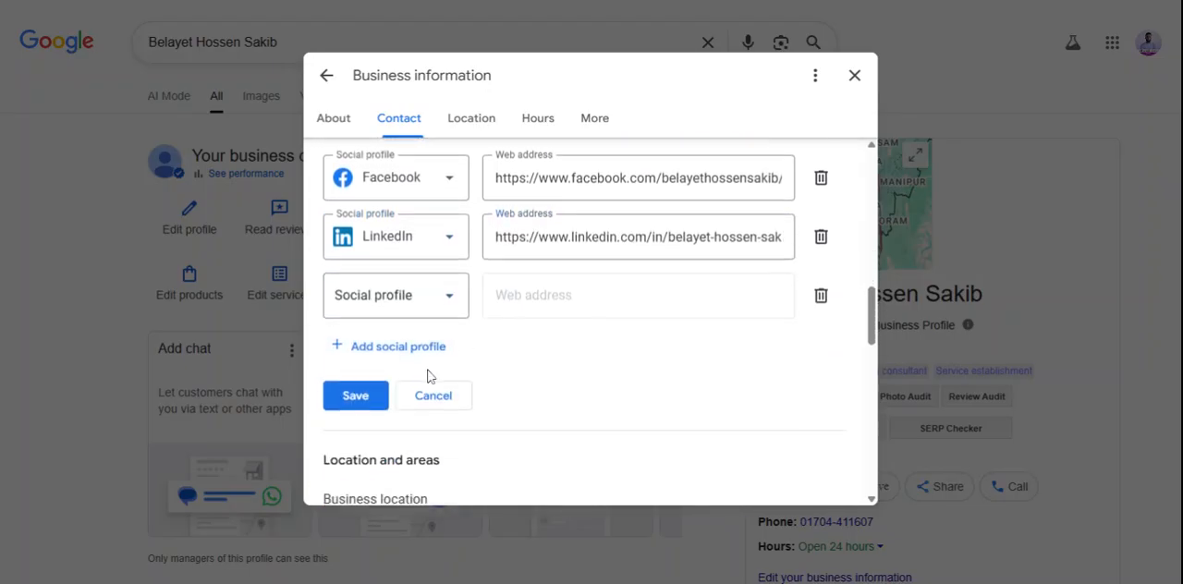
left_click(447, 293)
left_click(425, 323)
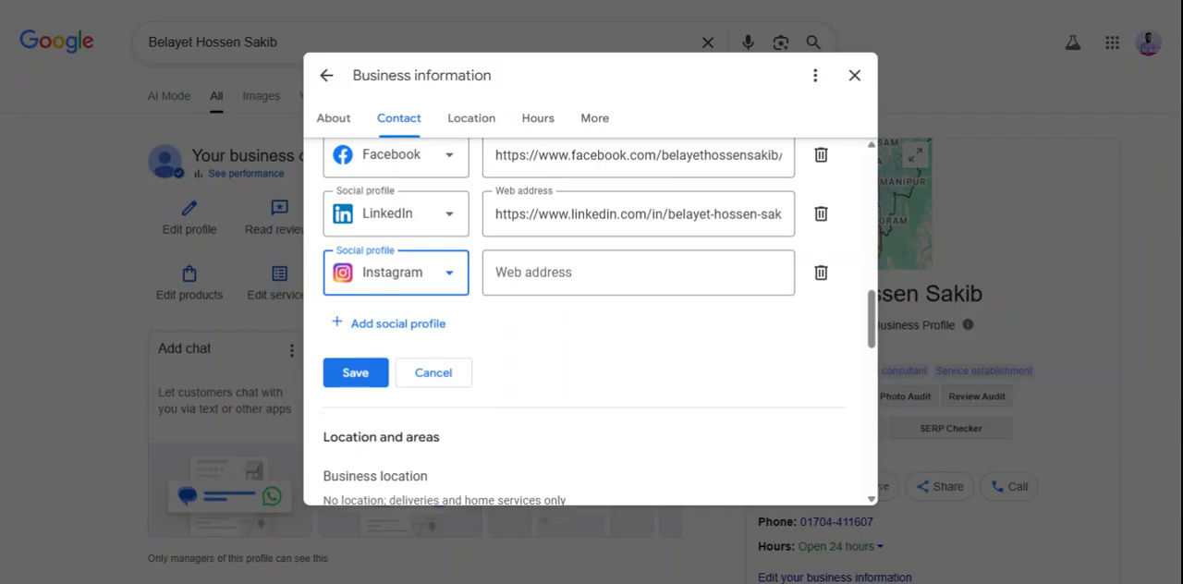
left_click(517, 273)
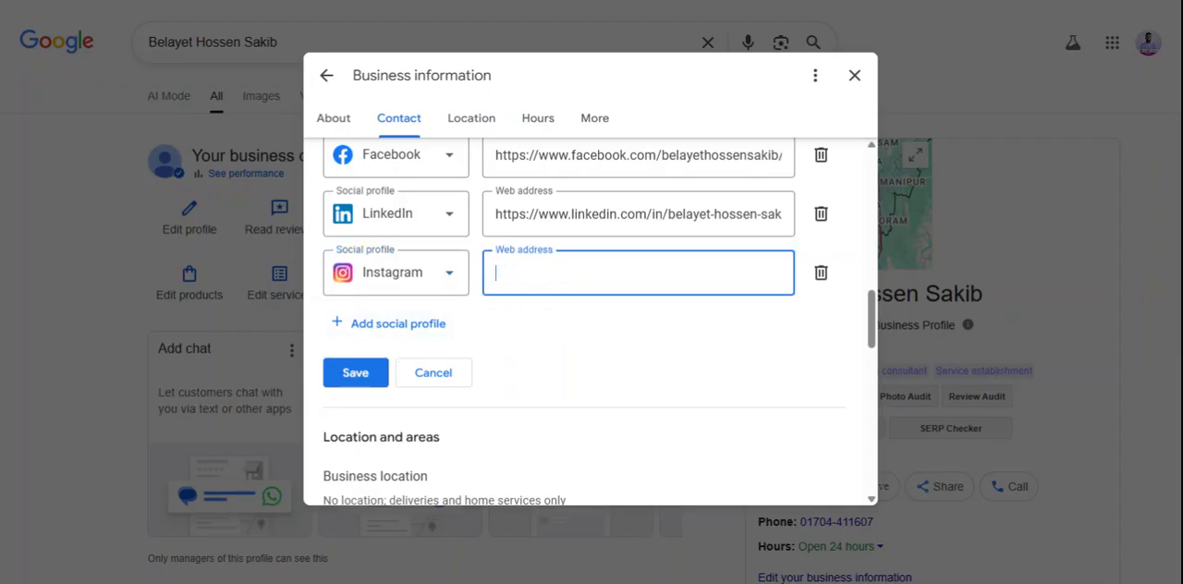
type("https://www.instagram.com/belayethossensakib/")
left_click(546, 347)
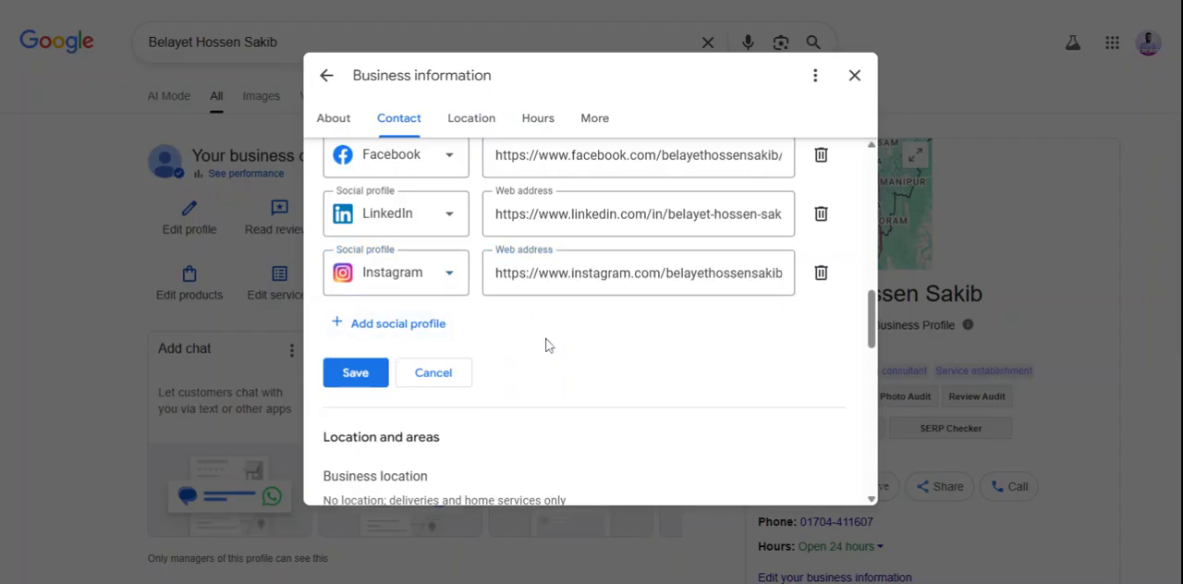
scroll(542, 344, "up", 2)
scroll(517, 333, "down", 3)
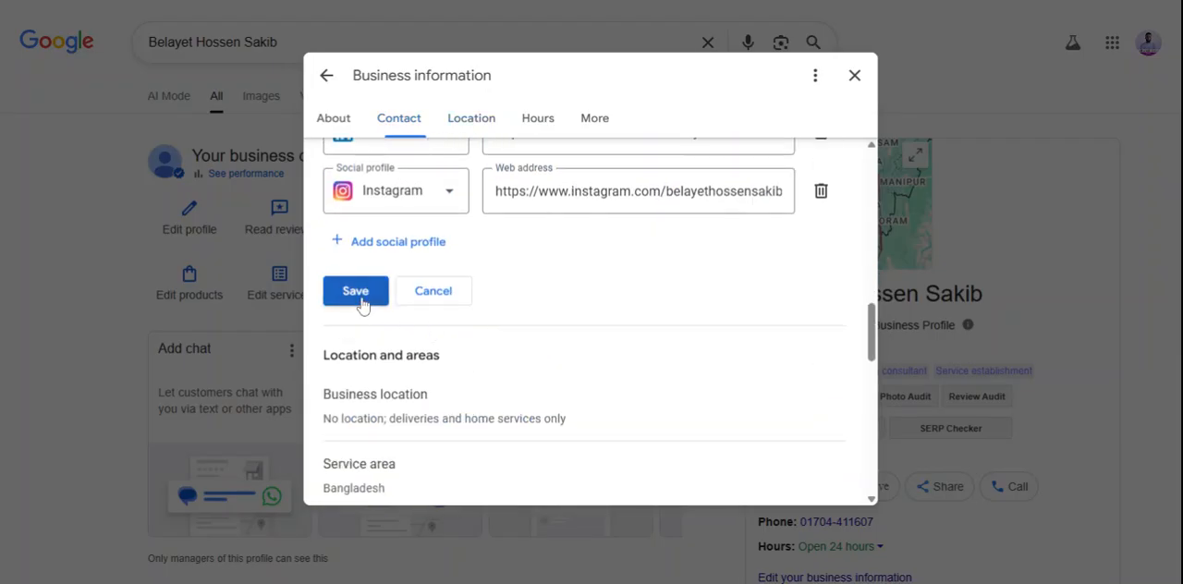
left_click(360, 297)
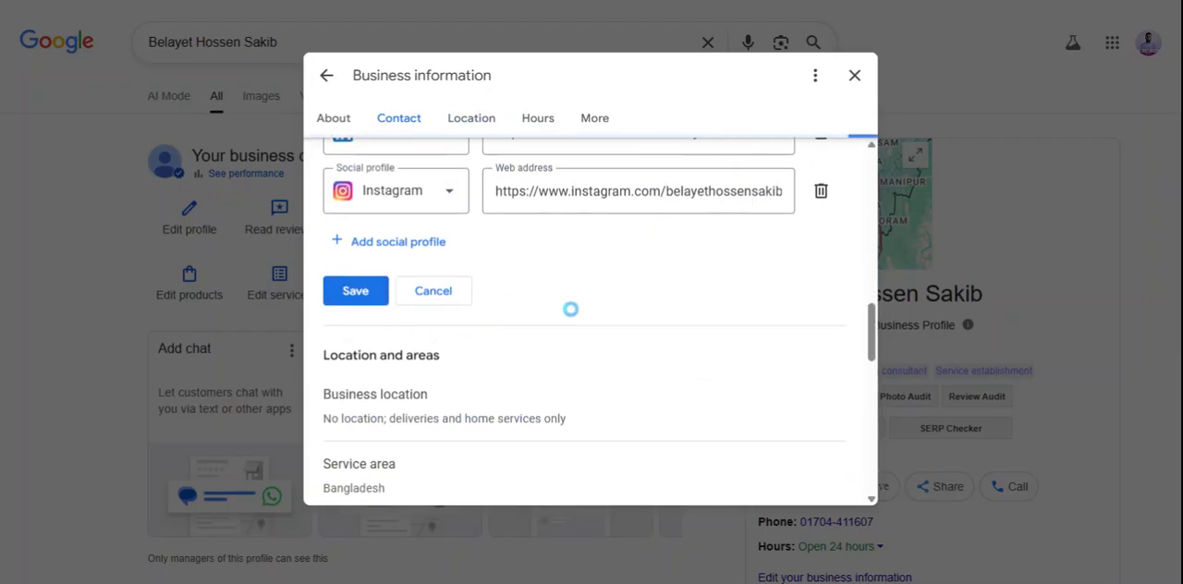
Step: Save the business location with the business address hidden from customers
scroll(464, 385, "down", 2)
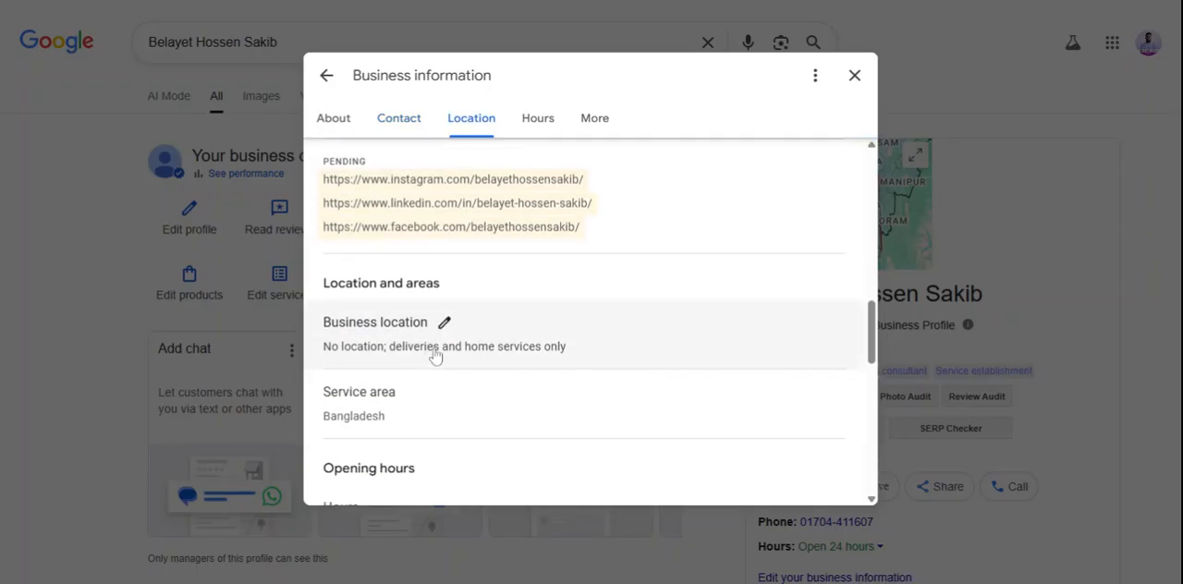
left_click(452, 326)
scroll(427, 360, "down", 2)
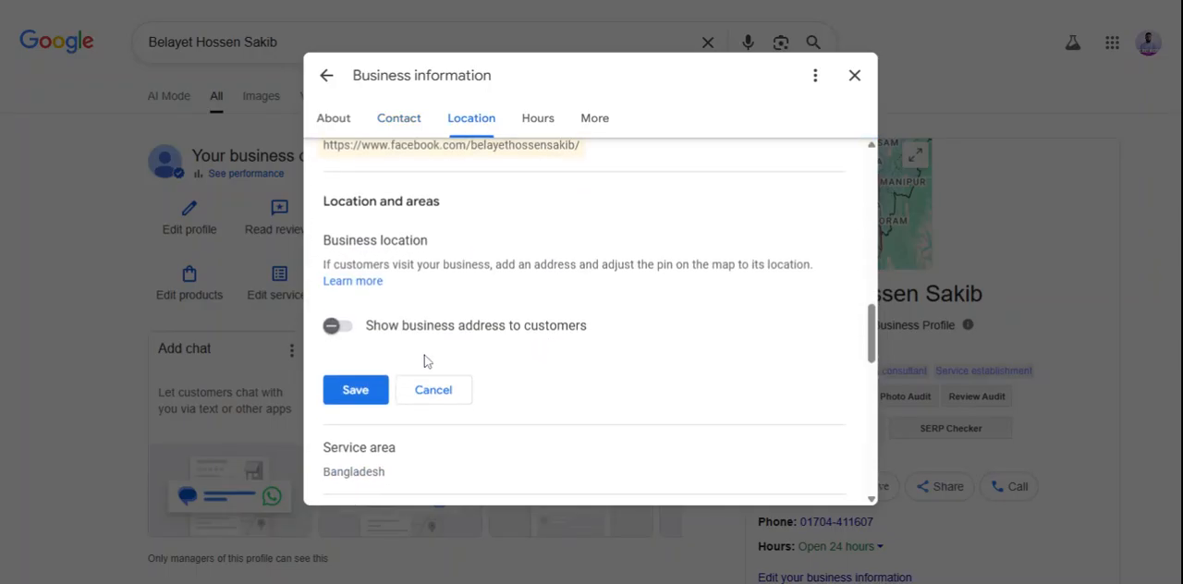
left_click(358, 381)
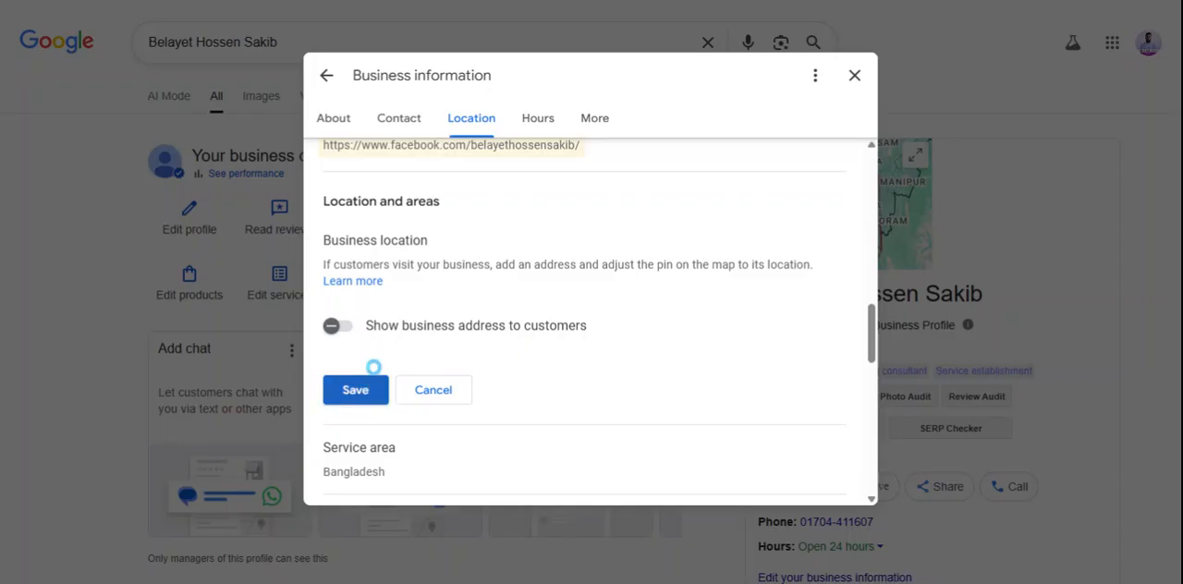
Step: Review the service area, weekly opening hours, special hours and the additional hours options
scroll(524, 319, "down", 6)
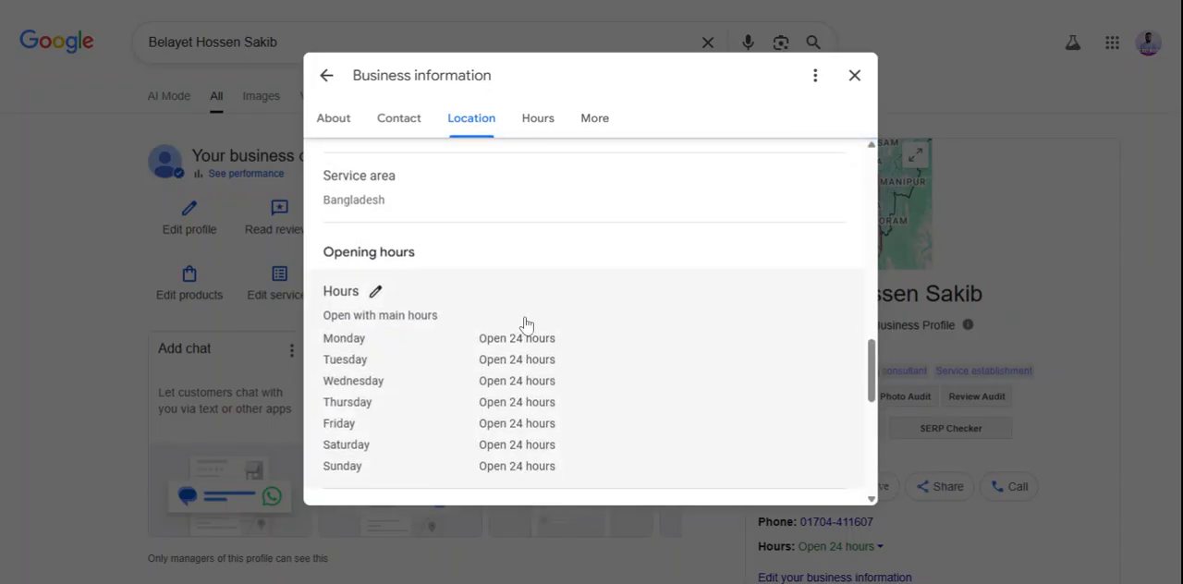
scroll(477, 330, "up", 1)
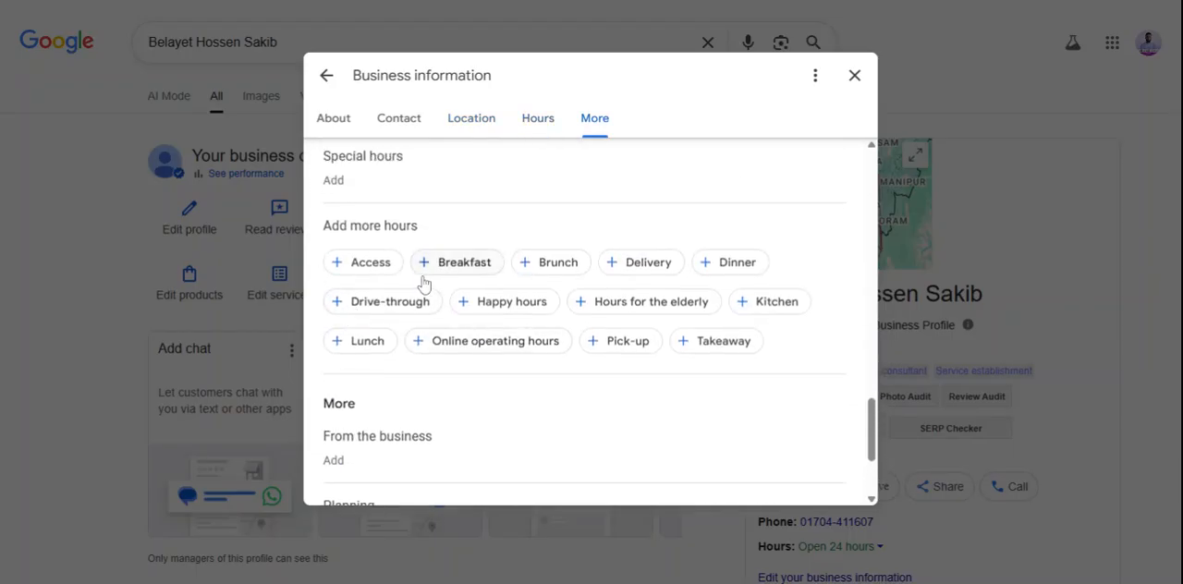
scroll(415, 282, "up", 1)
scroll(498, 276, "down", 1)
scroll(456, 267, "up", 1)
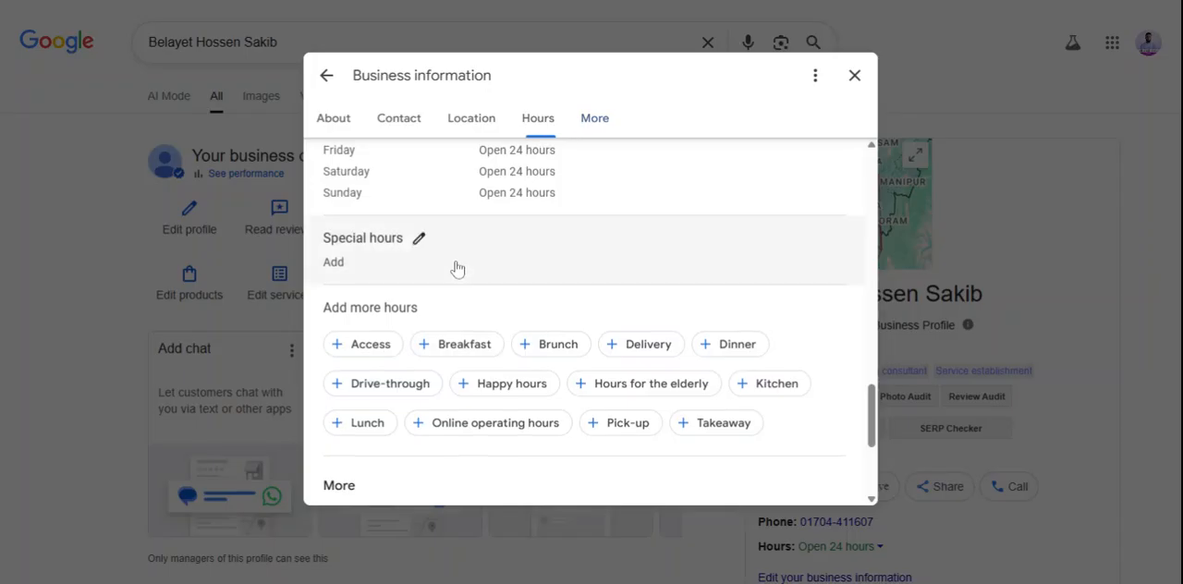
scroll(375, 343, "down", 1)
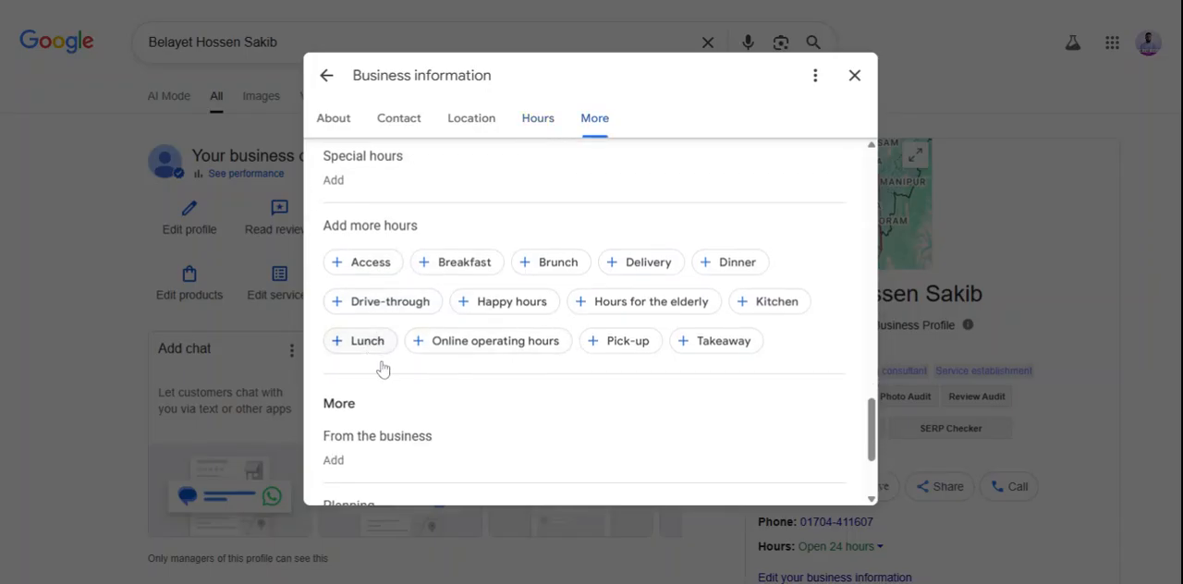
Step: Set "Identifies as women-owned" to No under From the business and save the attribute
scroll(776, 319, "down", 1)
scroll(776, 318, "down", 2)
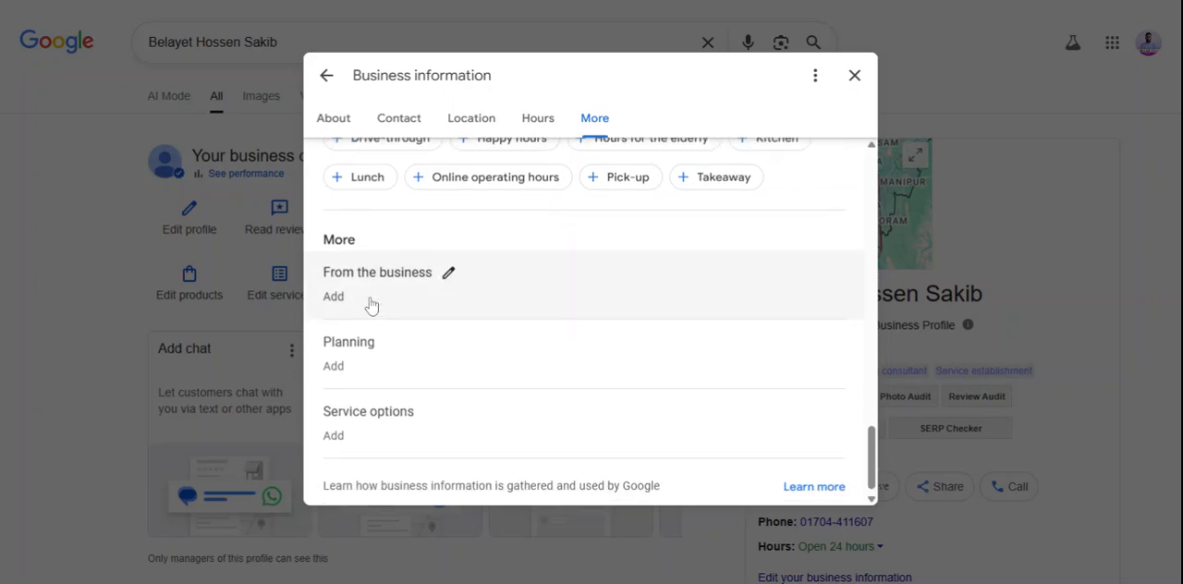
left_click(448, 277)
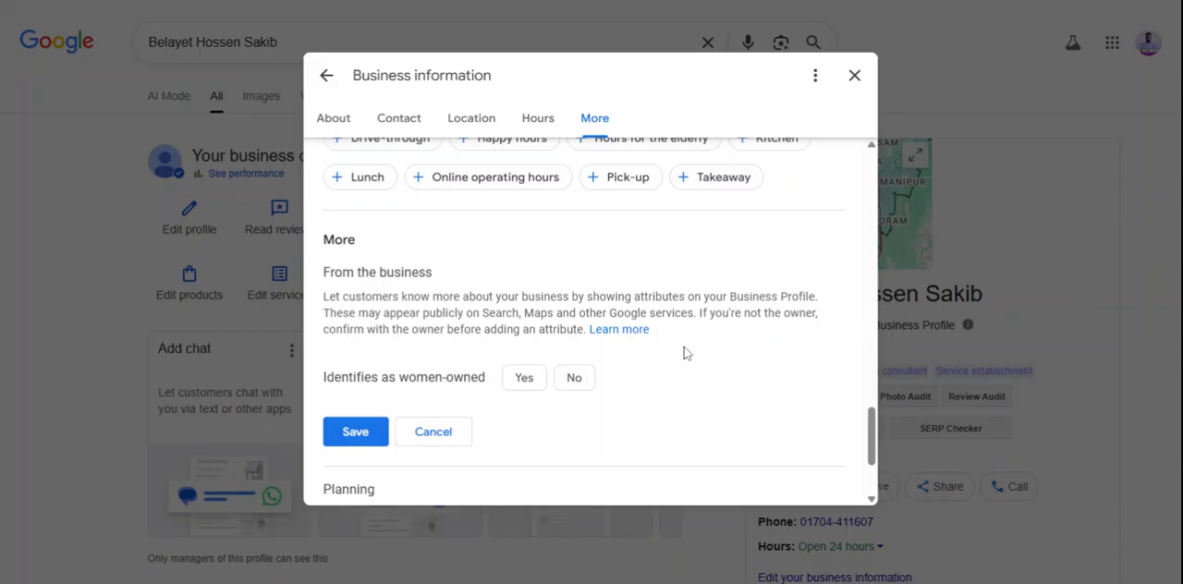
scroll(691, 354, "down", 1)
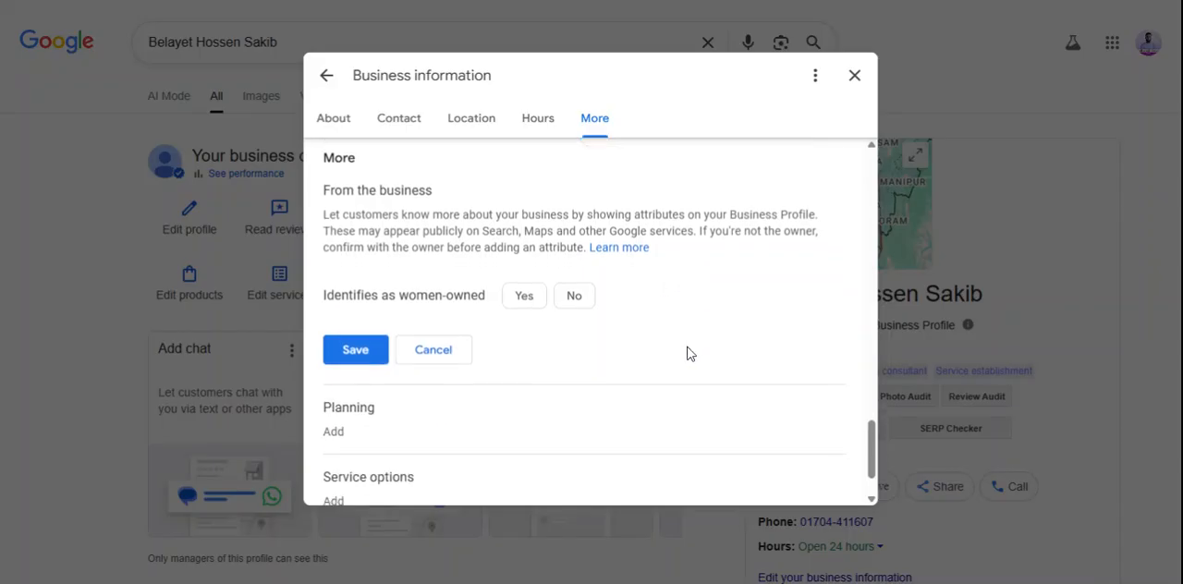
left_click(574, 307)
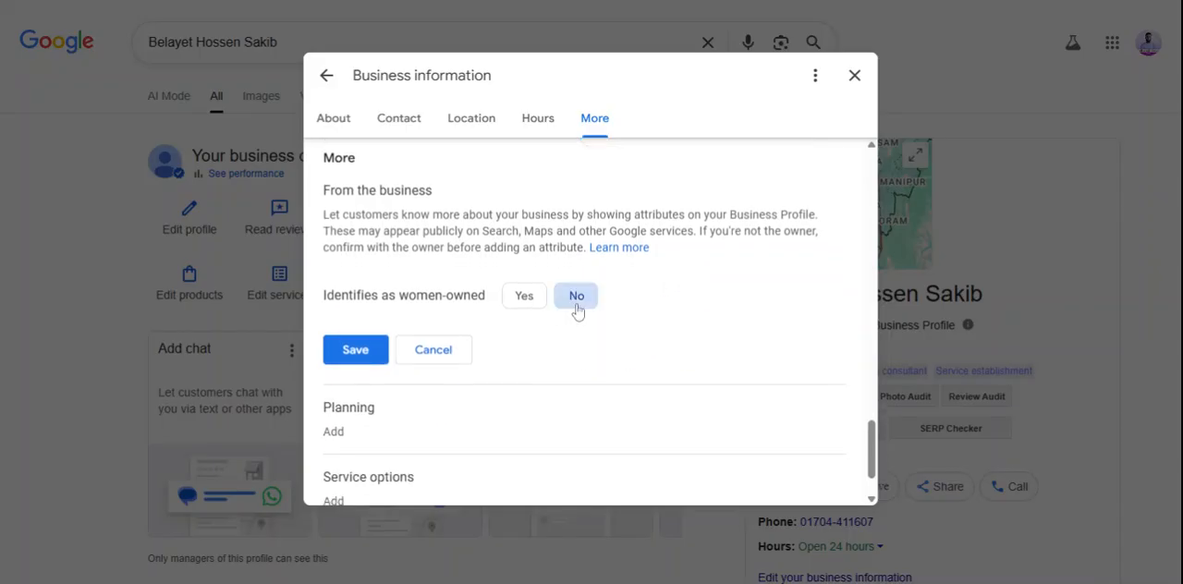
left_click(344, 350)
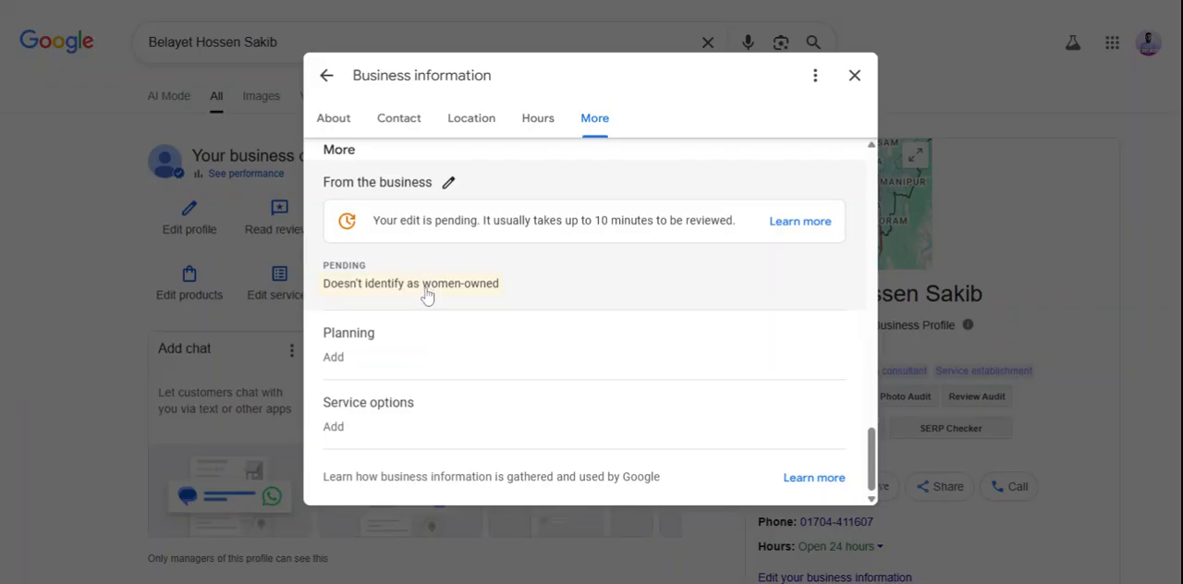
Step: Set "Appointment required" to No in the Planning attributes and save it
left_click(392, 333)
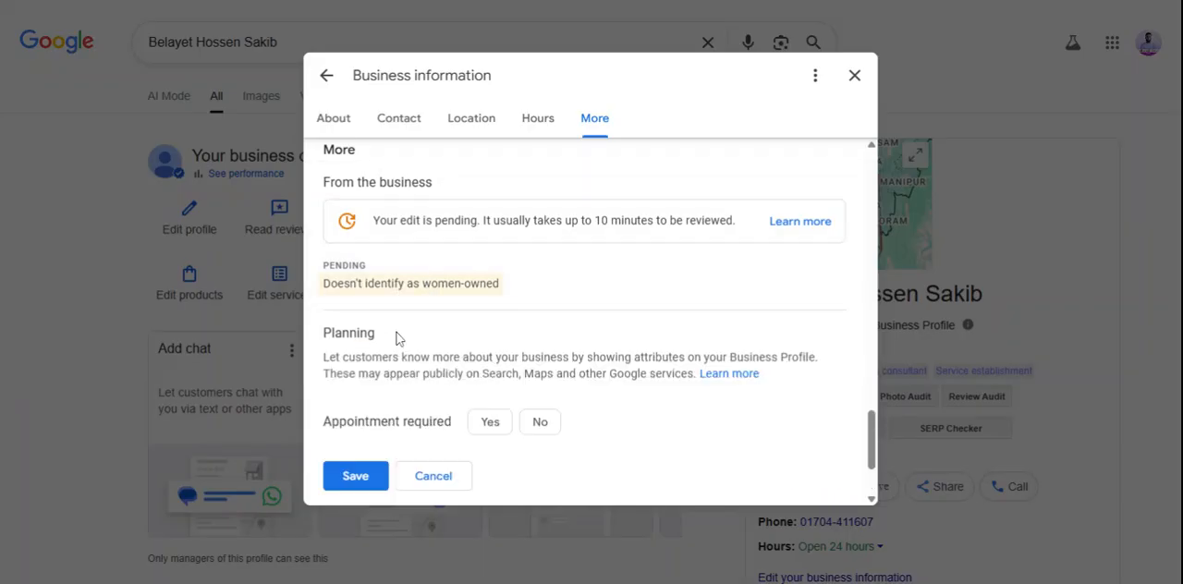
scroll(477, 340, "down", 1)
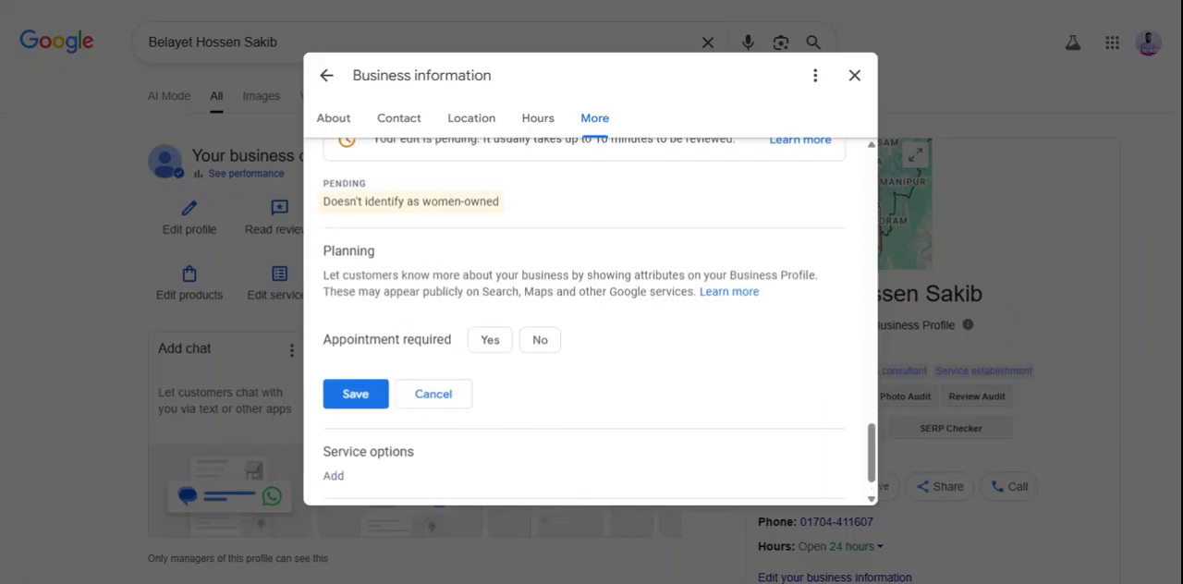
left_click(525, 349)
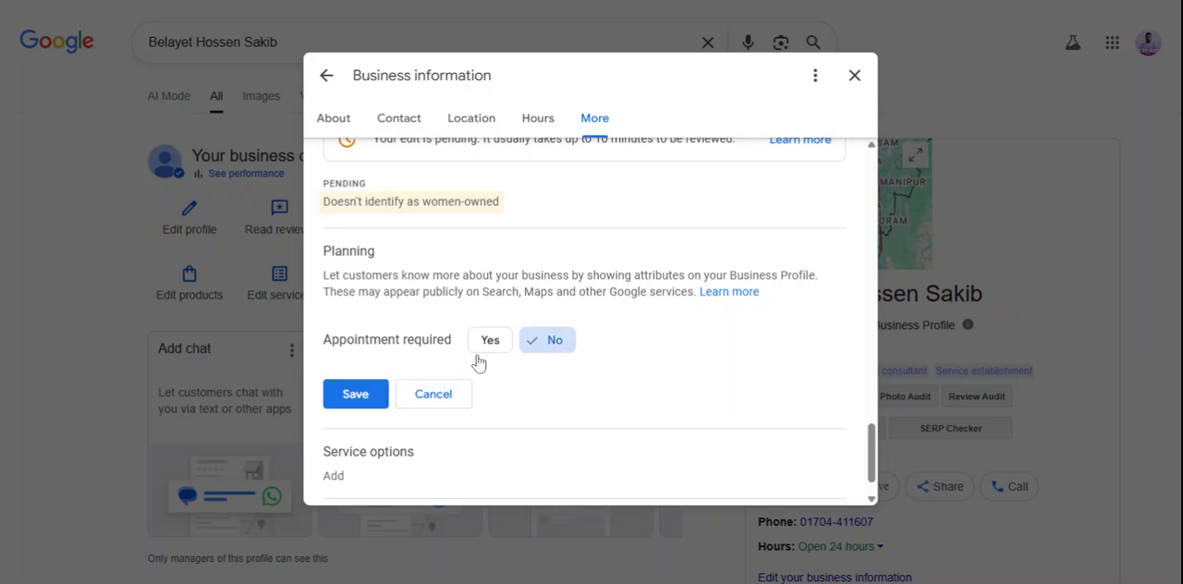
left_click(345, 395)
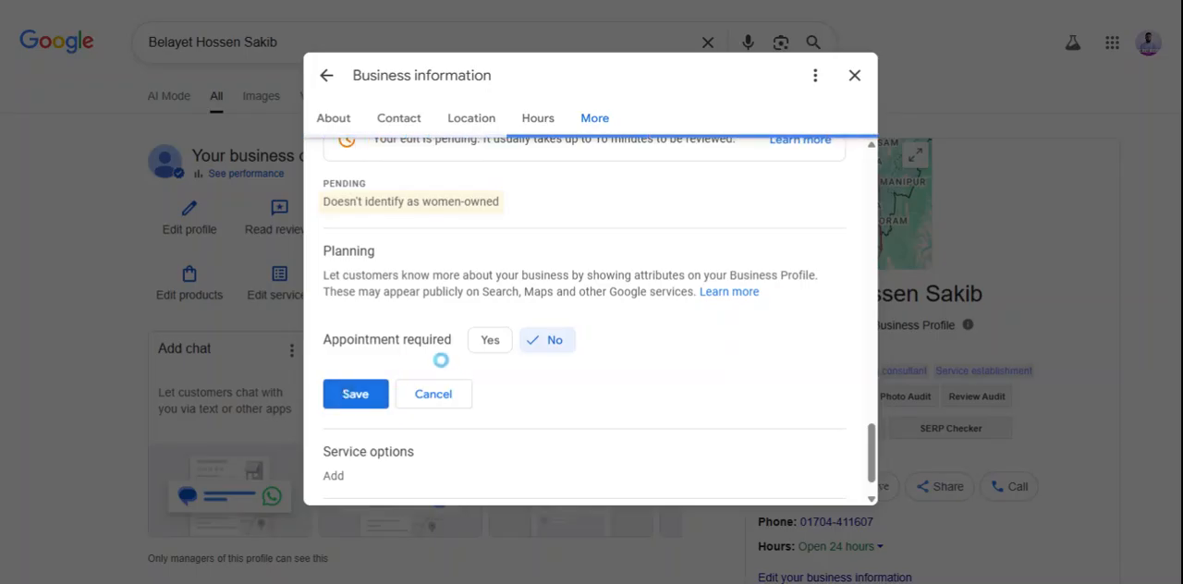
scroll(434, 379, "down", 1)
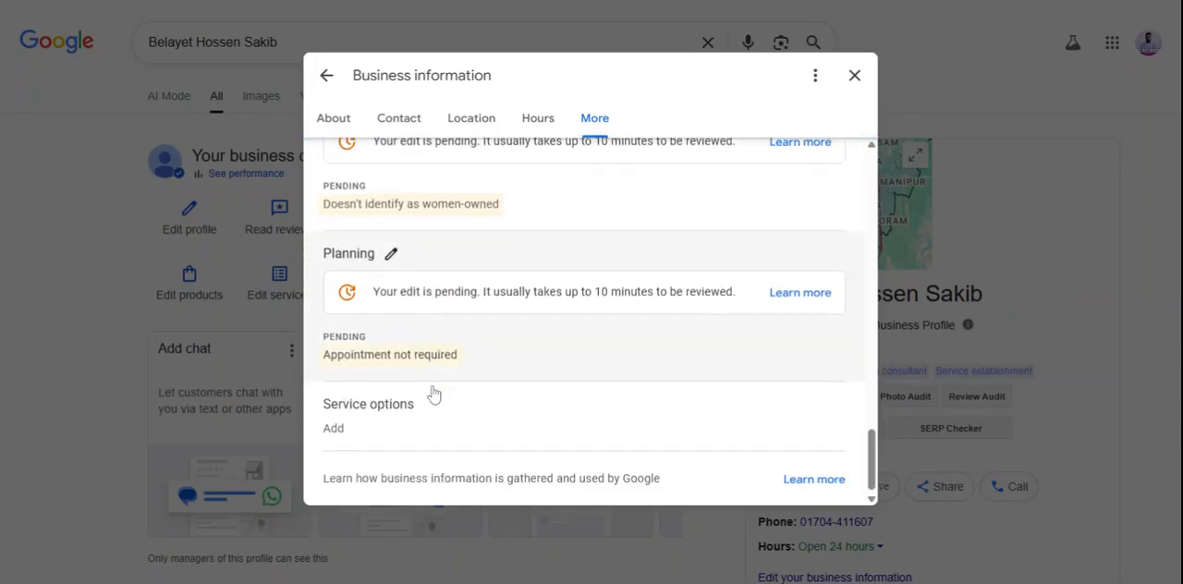
Step: Set "Offers online appointments" to Yes under Service options, save it and close the business information
left_click(408, 372)
left_click(367, 394)
scroll(465, 360, "down", 1)
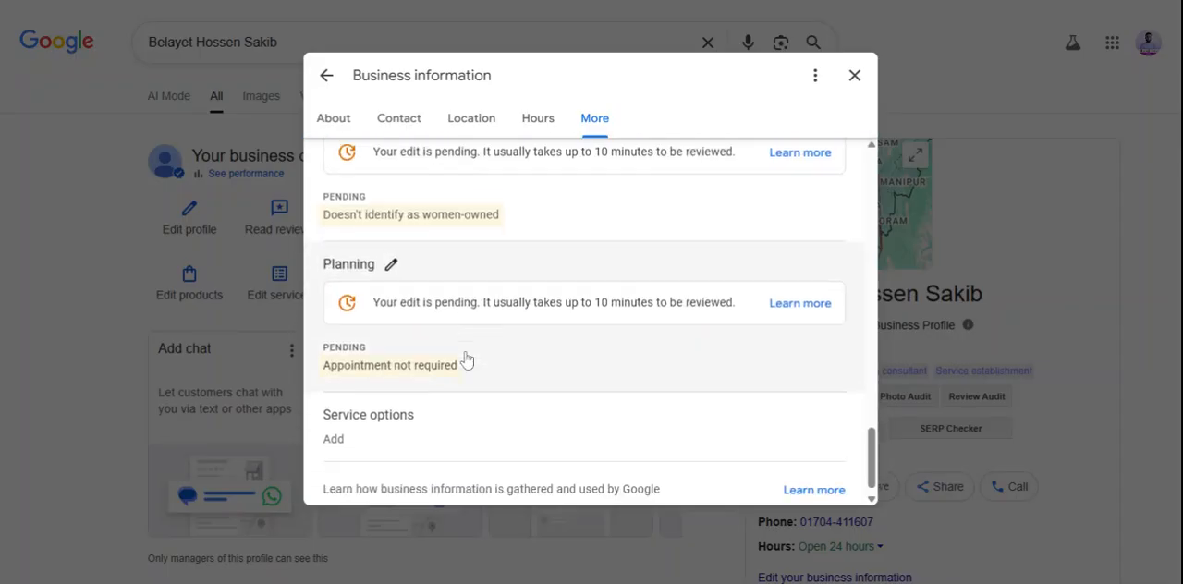
left_click(396, 399)
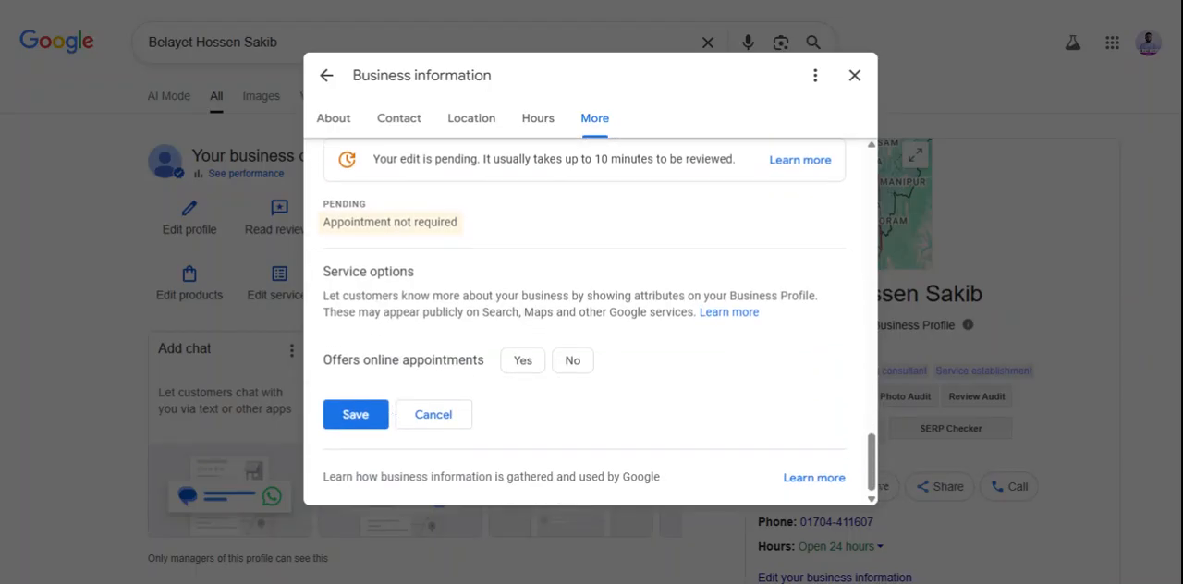
left_click(523, 362)
left_click(380, 406)
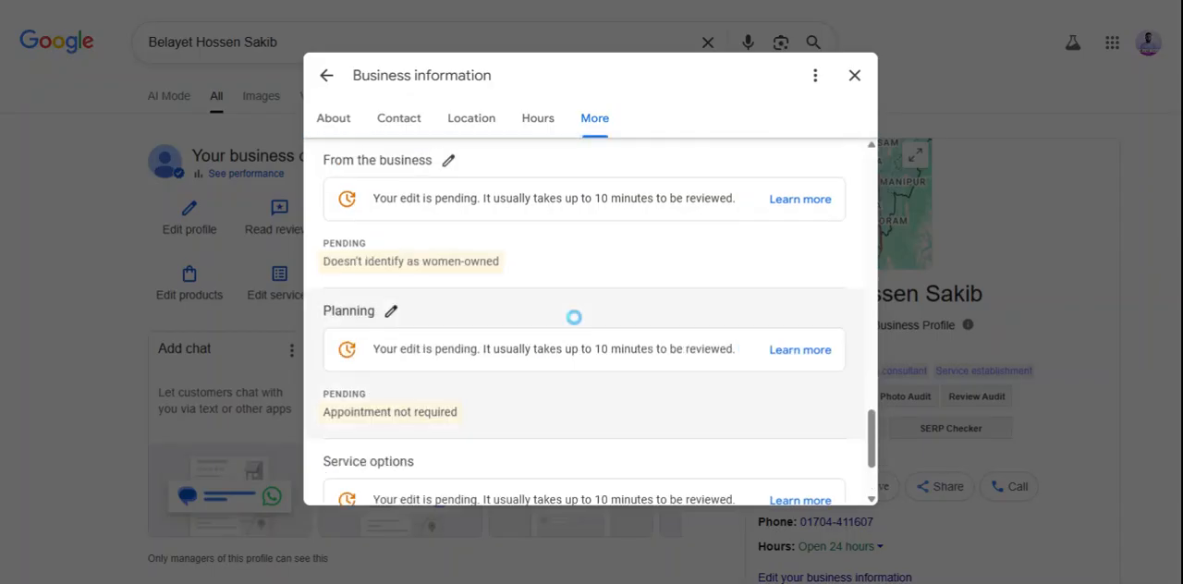
scroll(592, 314, "down", 2)
scroll(582, 319, "up", 15)
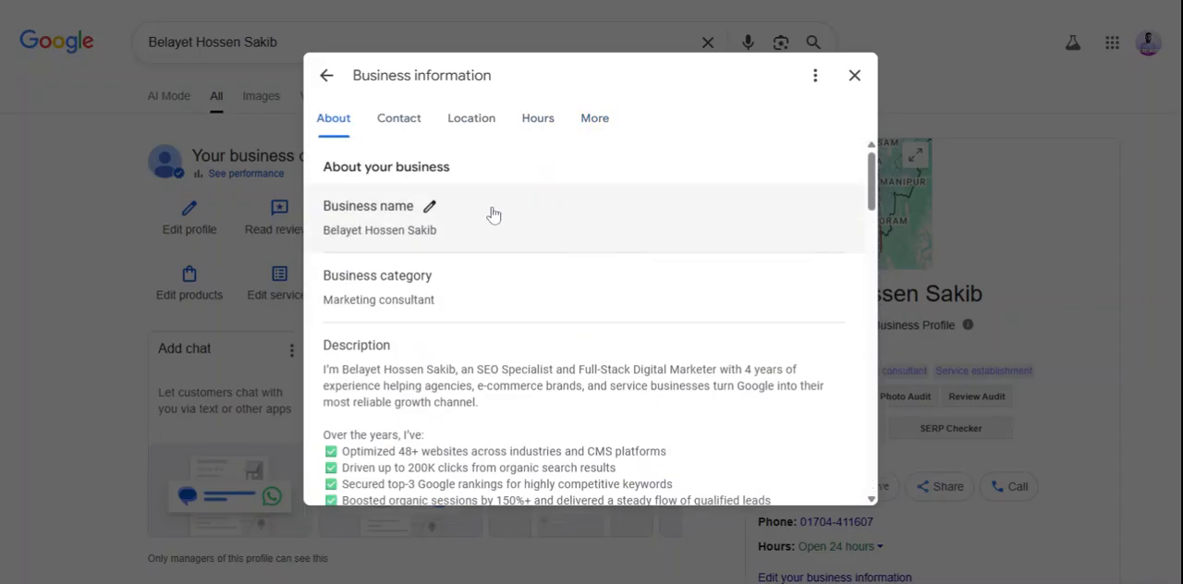
scroll(522, 314, "down", 1)
scroll(509, 336, "up", 1)
left_click(853, 77)
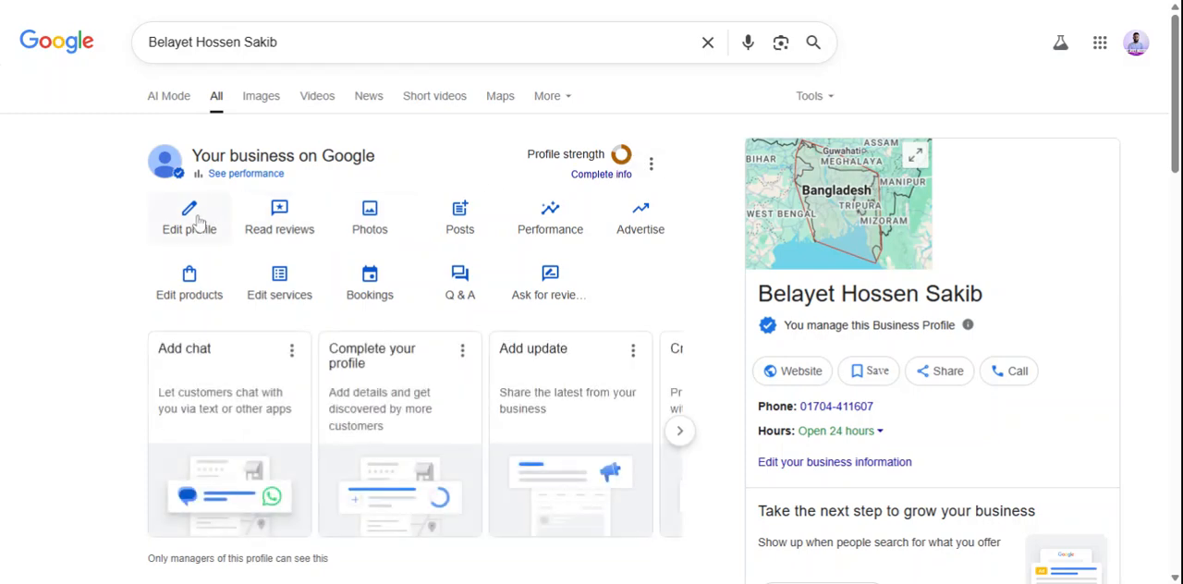
Step: Reopen the business information and open the Chat contact setting for editing
left_click(195, 220)
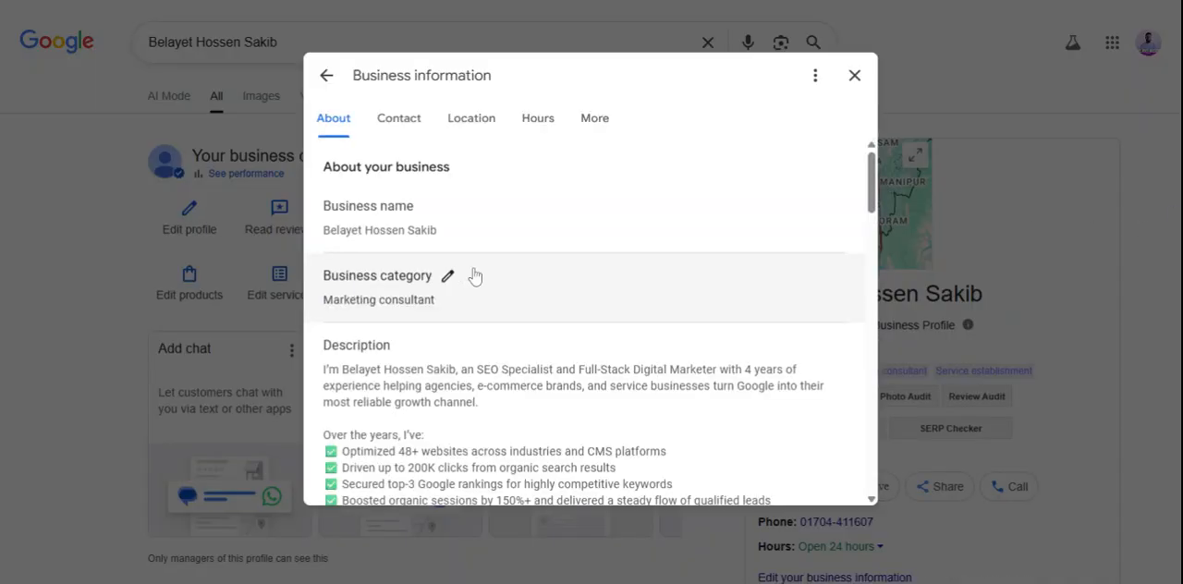
scroll(472, 274, "down", 5)
scroll(390, 291, "down", 2)
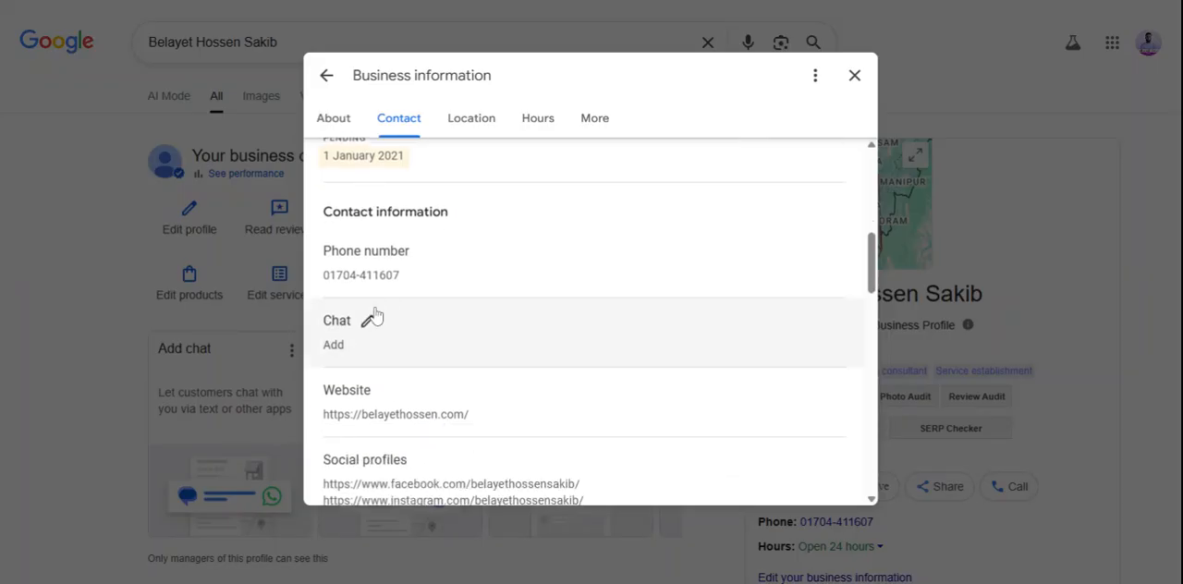
left_click(360, 335)
scroll(483, 277, "down", 3)
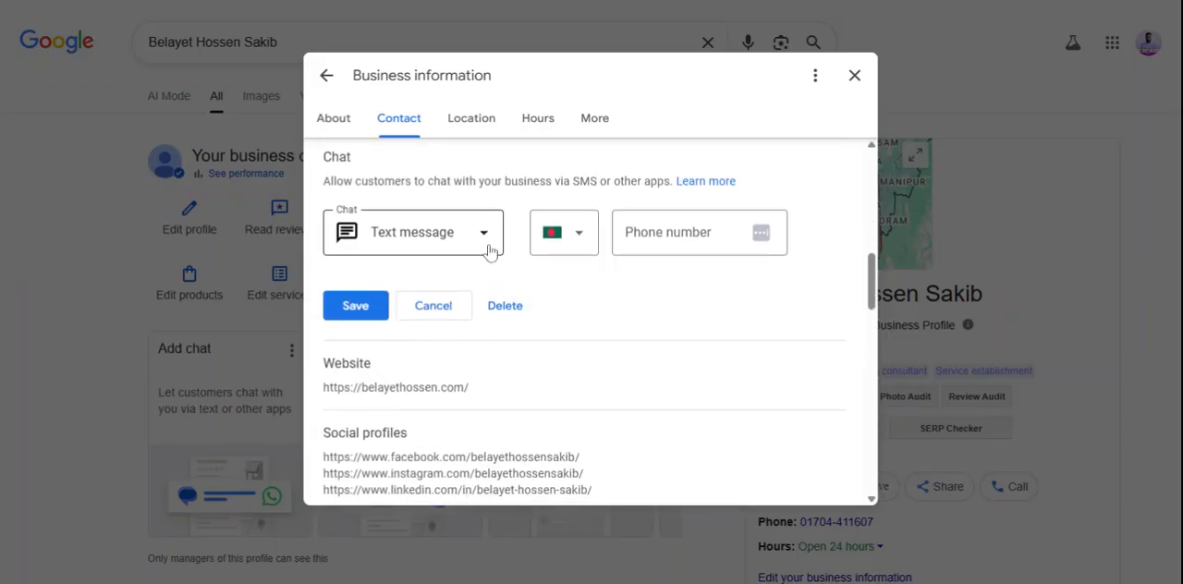
left_click(483, 232)
left_click(428, 321)
left_click(543, 233)
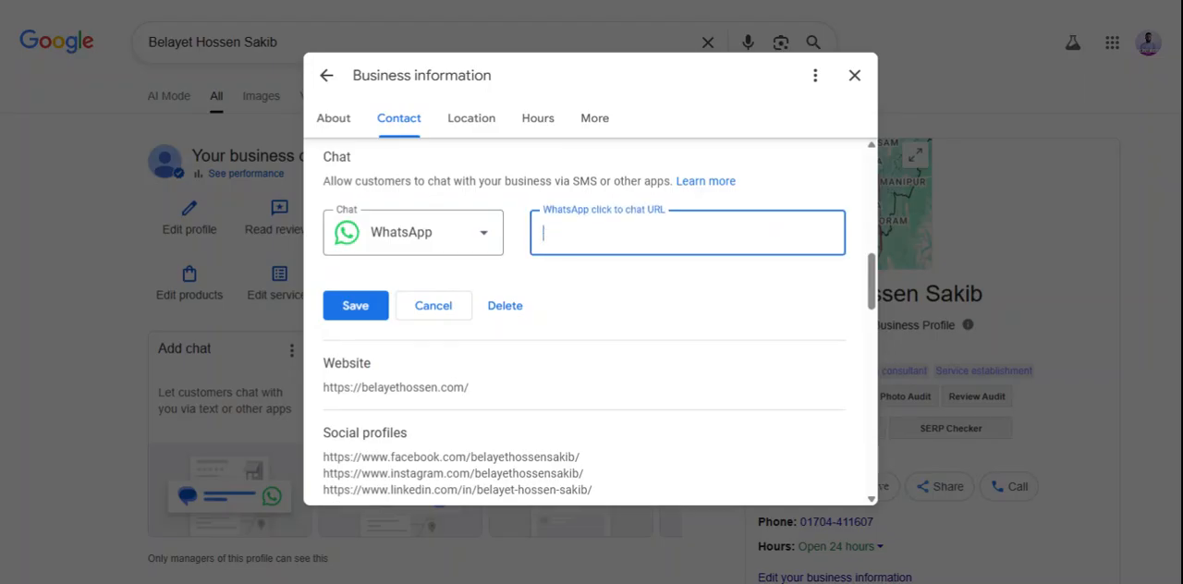
left_click(483, 233)
left_click(435, 285)
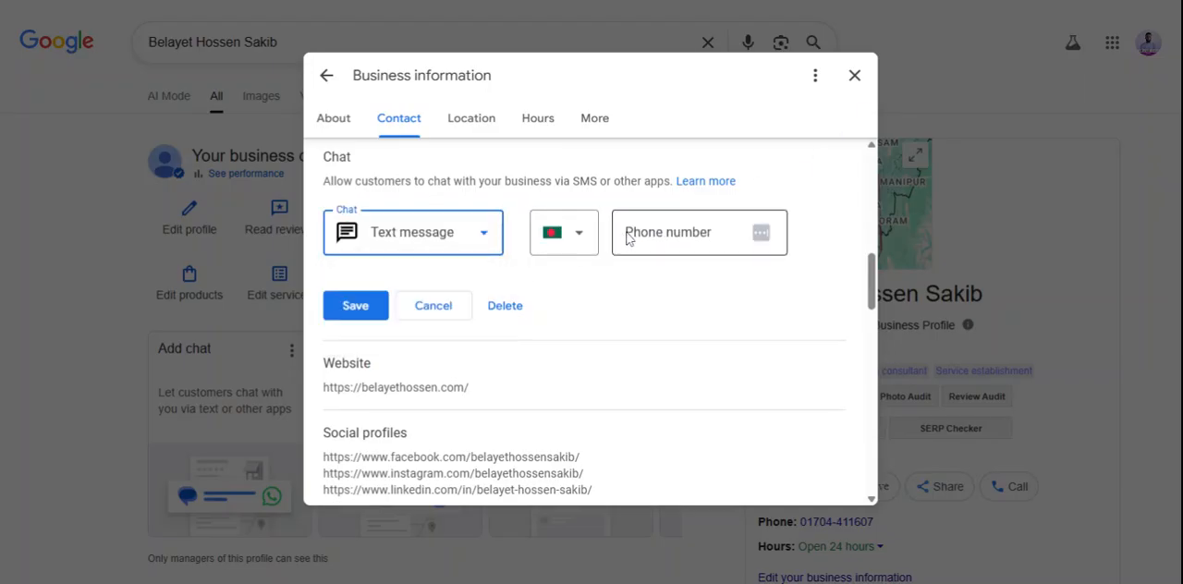
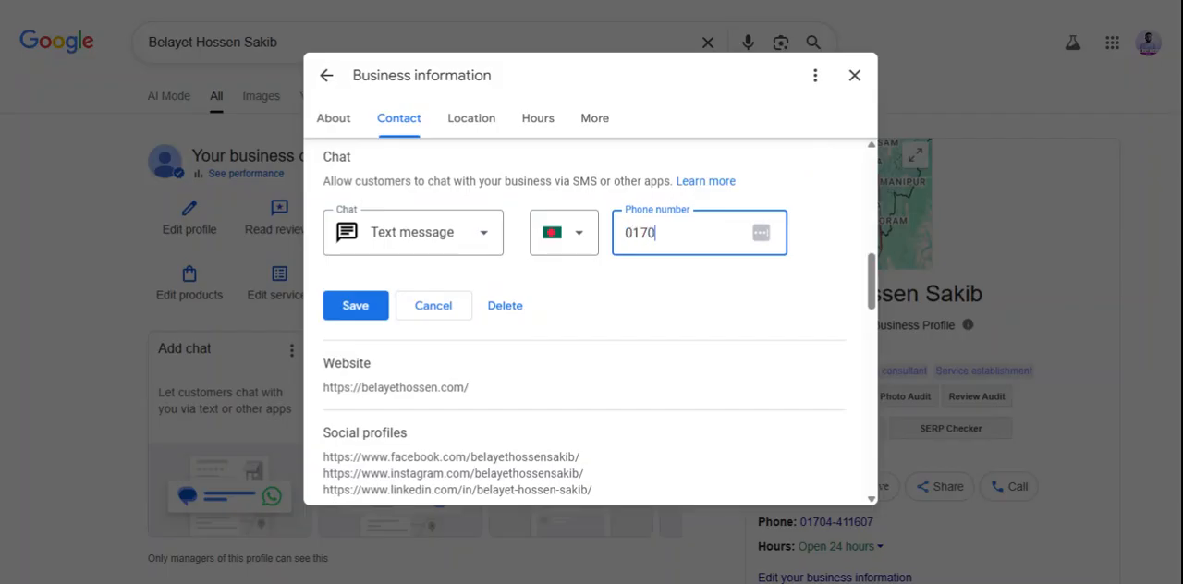
Step: Enter the business phone number for text message chat and save the chat setting
left_click(364, 314)
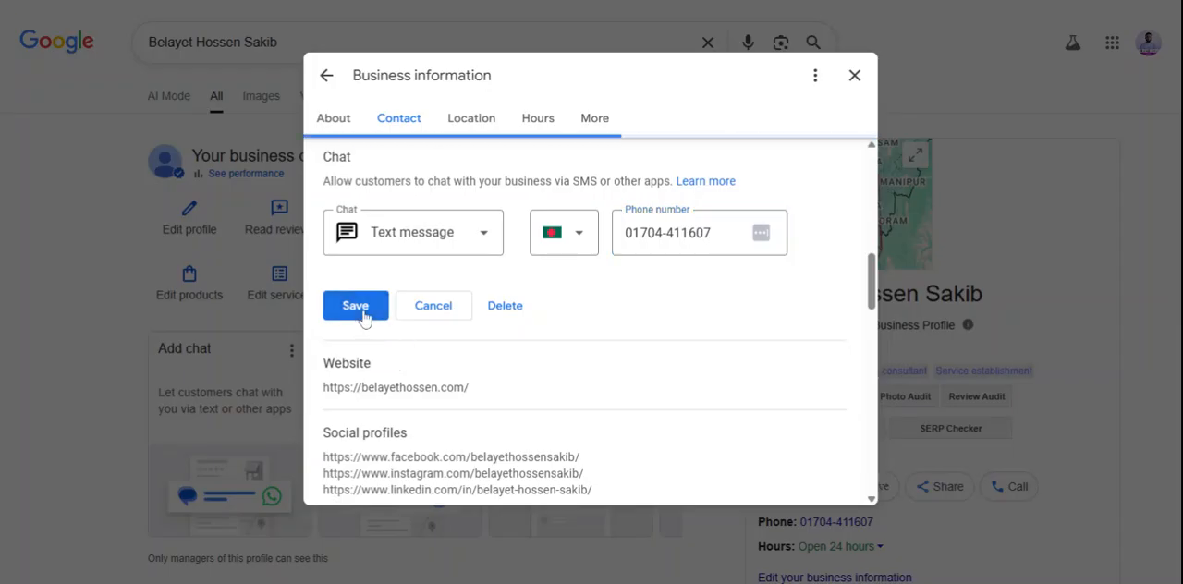
Step: Add Advertising agency as an additional business category, searching the category list for "marketing"
scroll(462, 328, "up", 3)
scroll(463, 328, "up", 10)
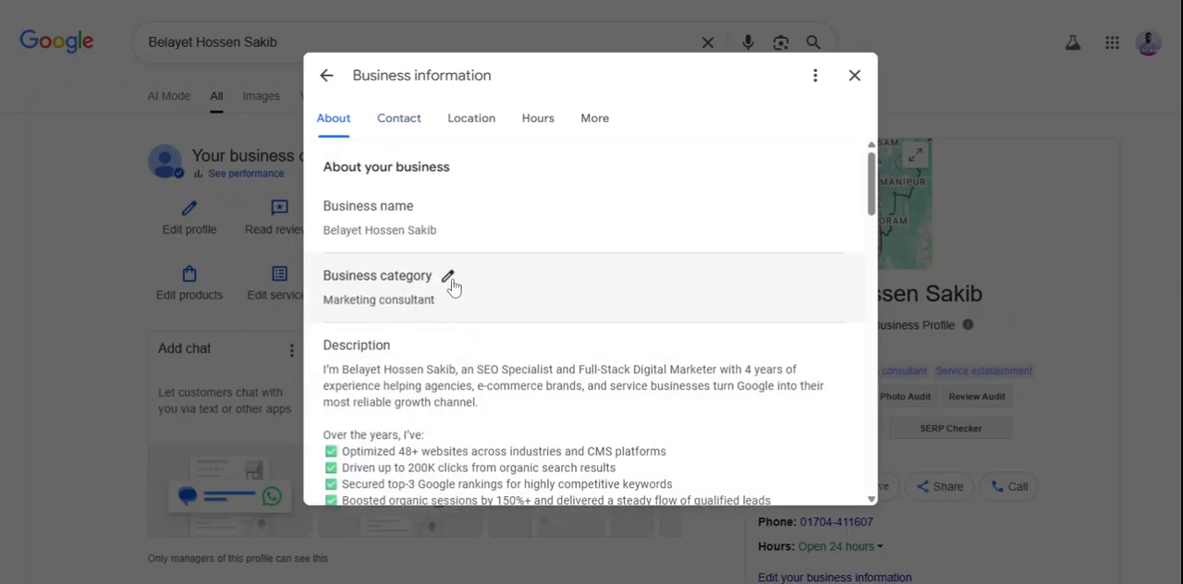
left_click(449, 279)
left_click(412, 406)
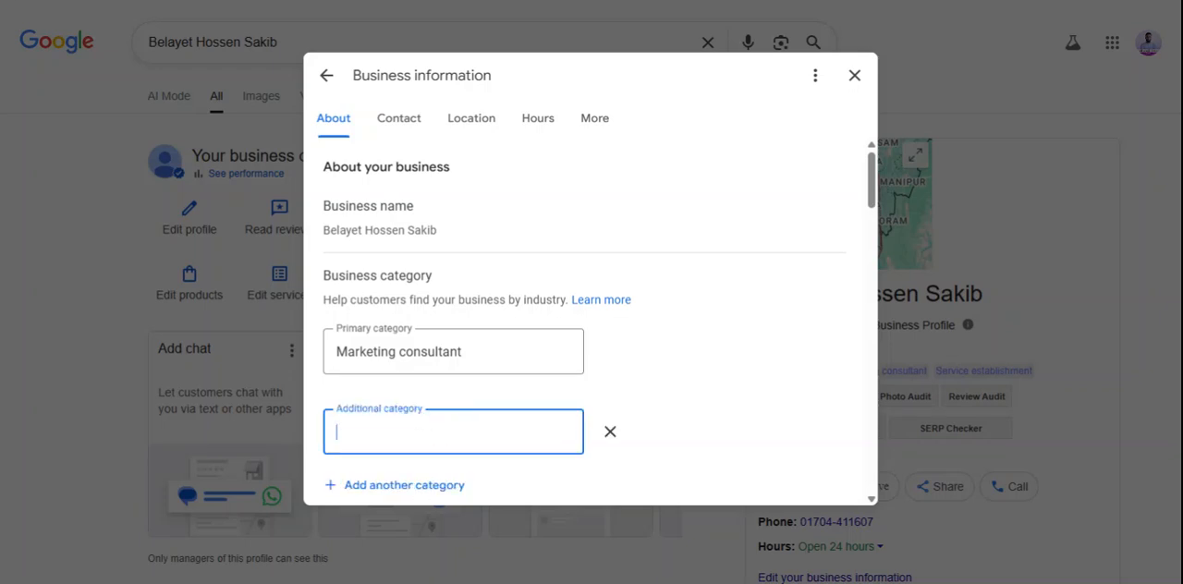
type("market")
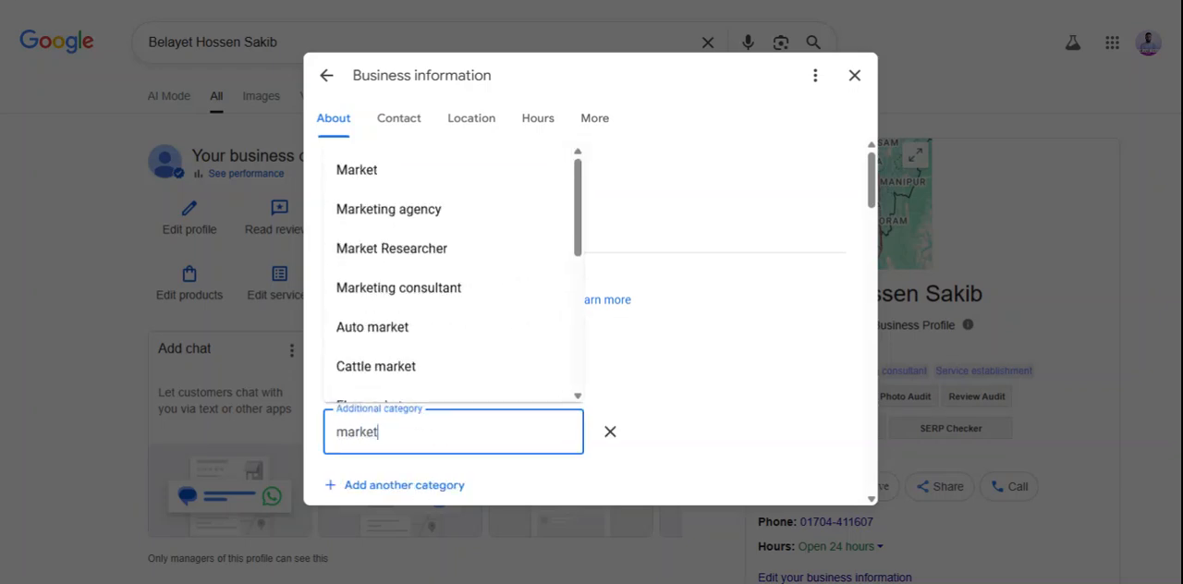
type("ing")
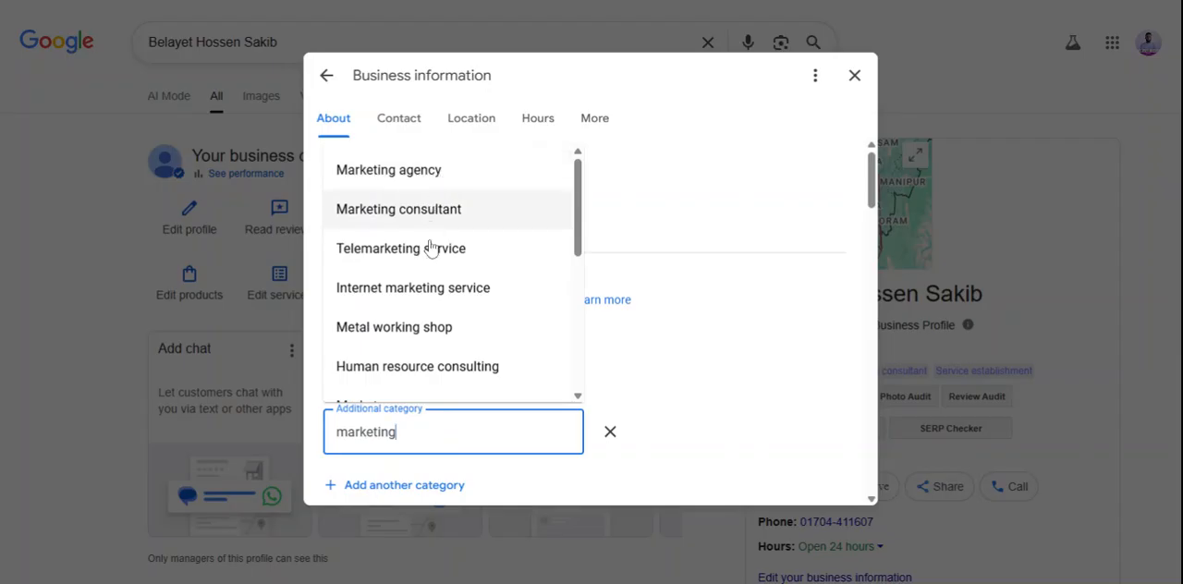
scroll(466, 328, "down", 2)
scroll(471, 293, "down", 1)
scroll(473, 298, "down", 1)
left_click(460, 244)
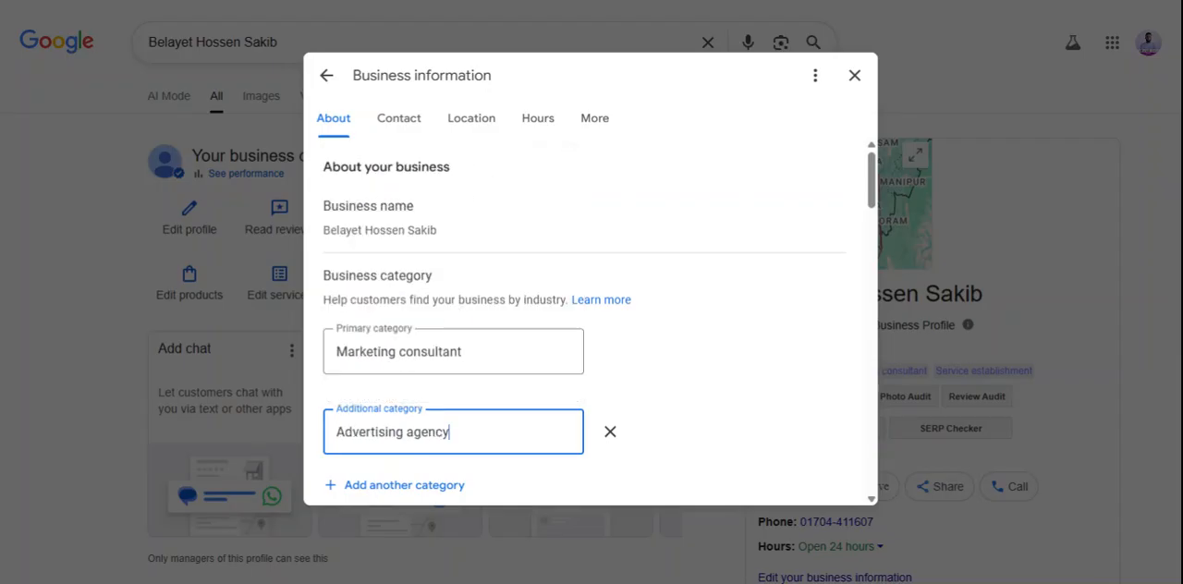
Step: Add Marketing agency as a second additional category and save the business categories
scroll(462, 370, "down", 2)
left_click(420, 324)
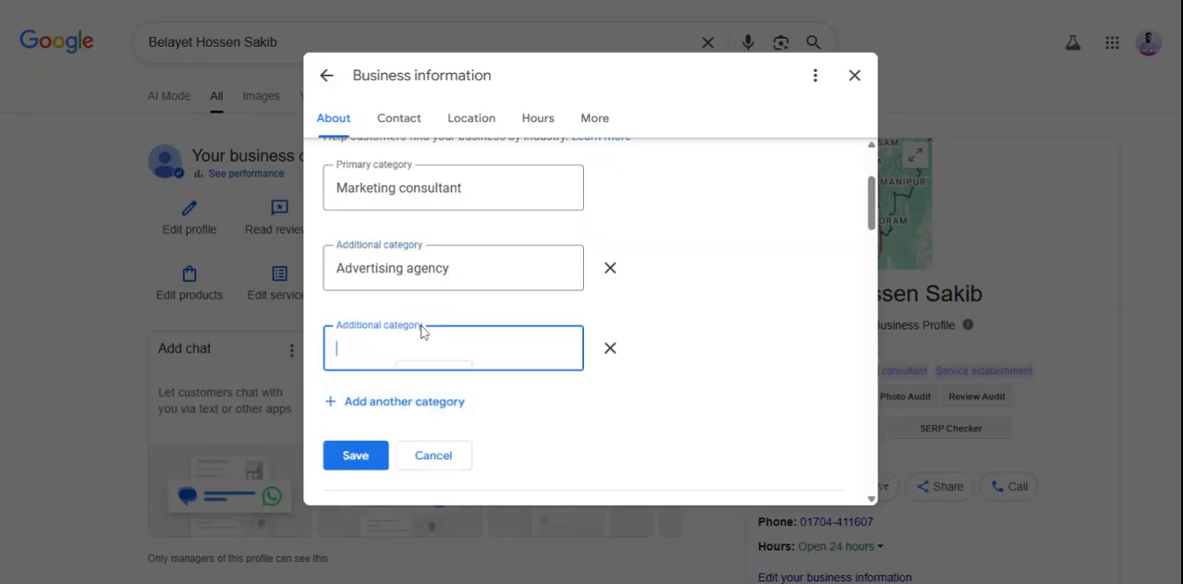
type("marketing")
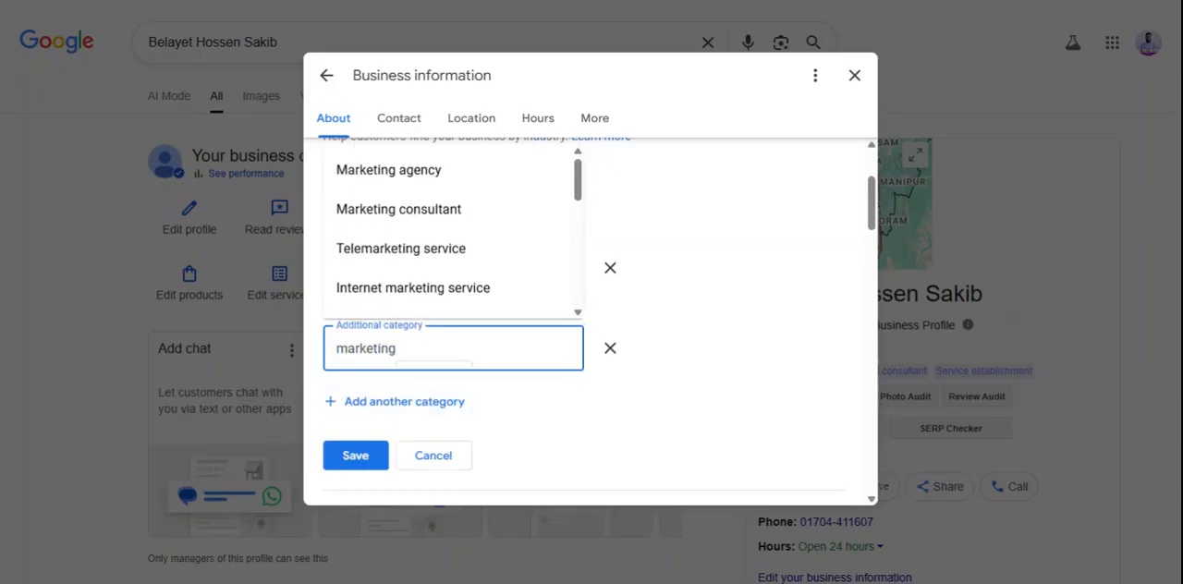
scroll(462, 231, "up", 2)
left_click(453, 329)
scroll(453, 336, "down", 3)
left_click(355, 262)
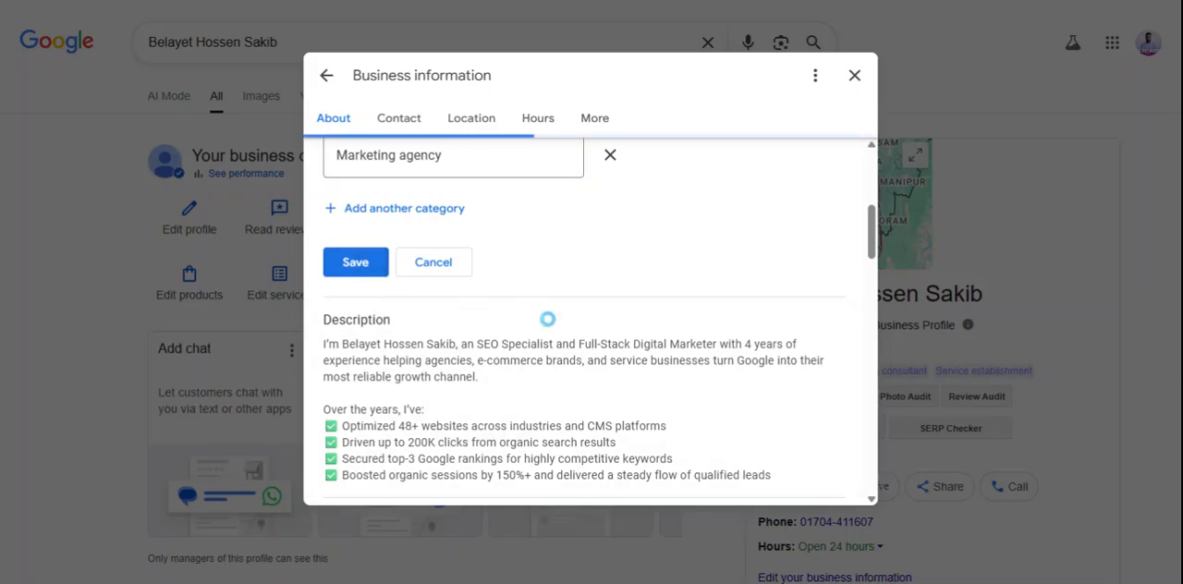
scroll(547, 318, "up", 1)
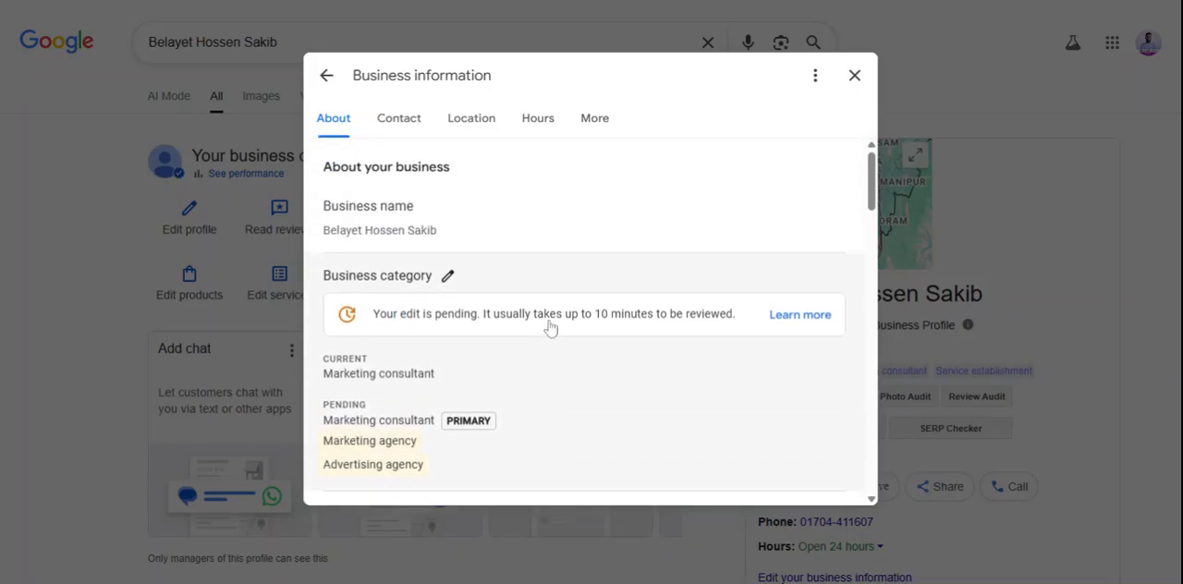
Step: Reopen the business categories for editing and search the options for another additional category with "service"
scroll(456, 333, "down", 2)
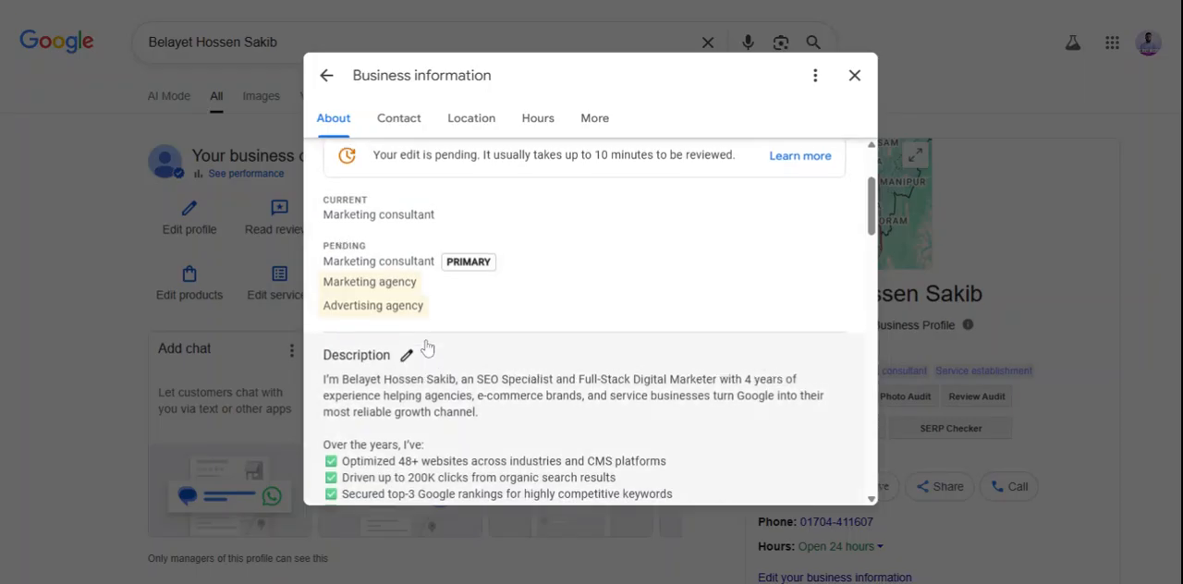
scroll(425, 305, "up", 2)
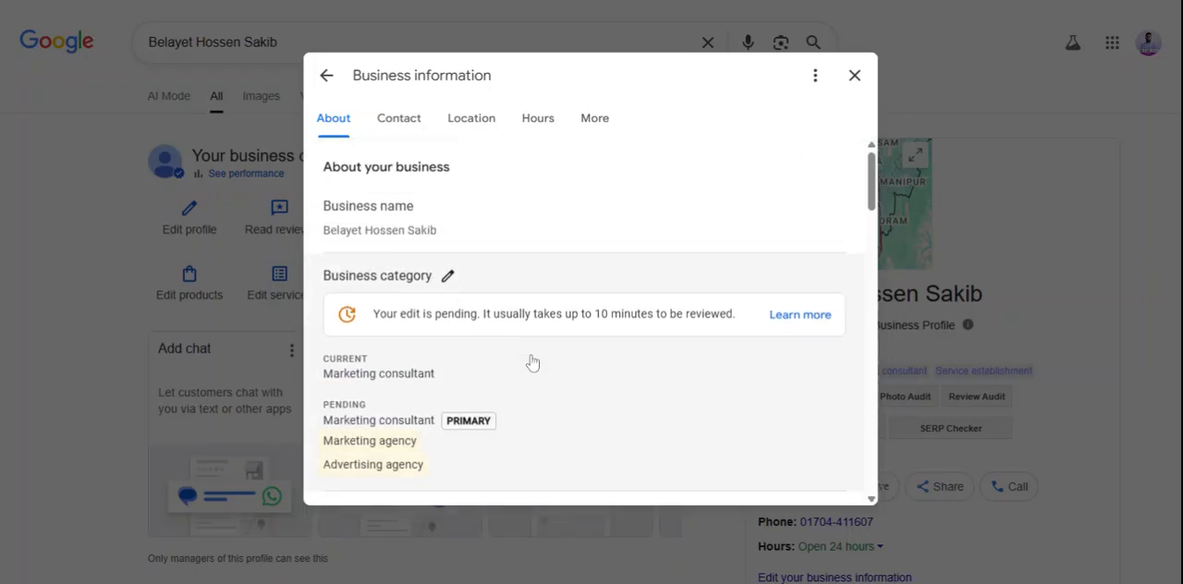
left_click(449, 277)
scroll(469, 333, "down", 3)
scroll(465, 373, "up", 1)
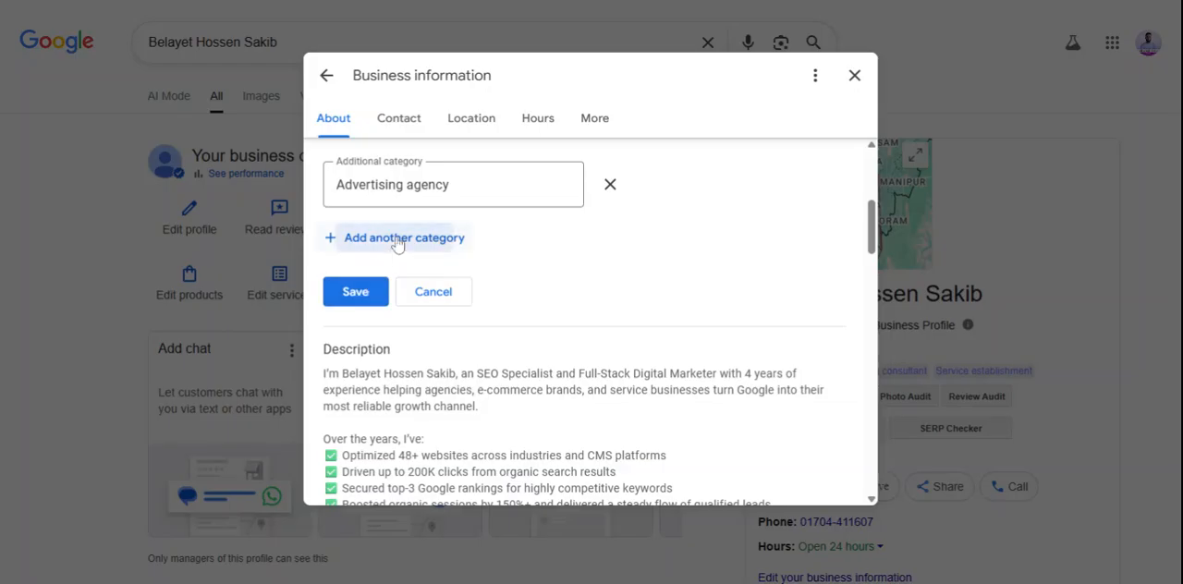
left_click(395, 235)
type("service")
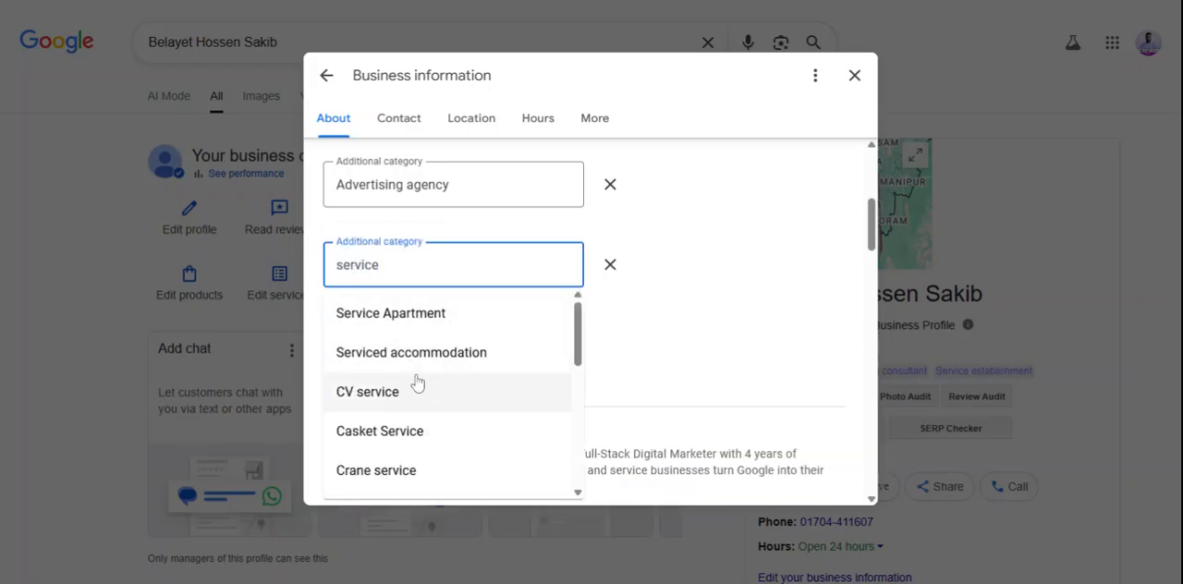
scroll(415, 386, "down", 1)
scroll(453, 356, "down", 3)
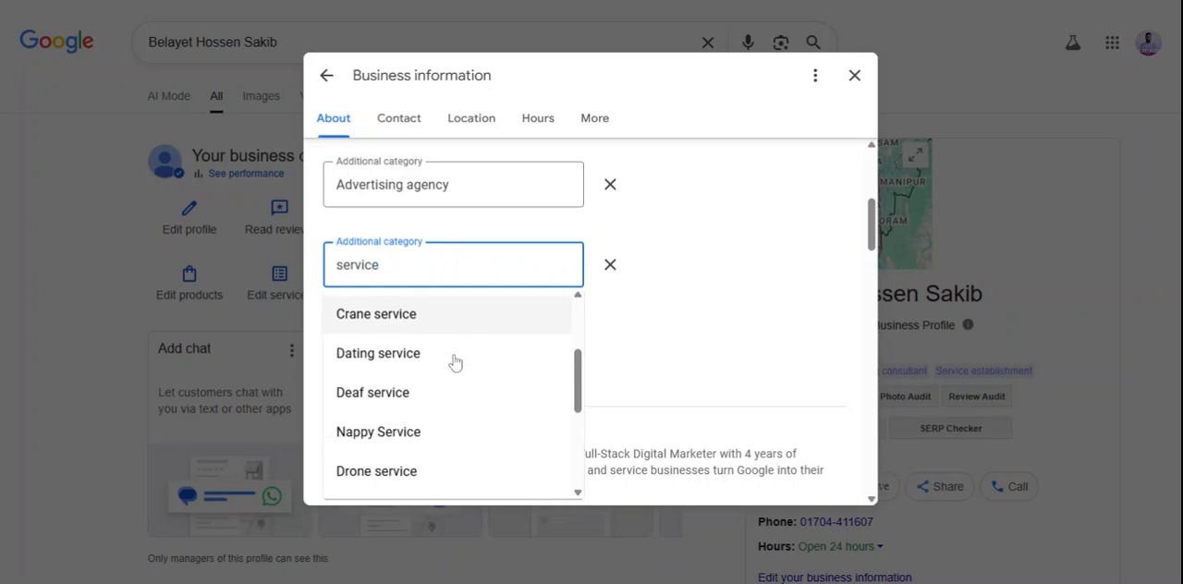
scroll(410, 388, "down", 5)
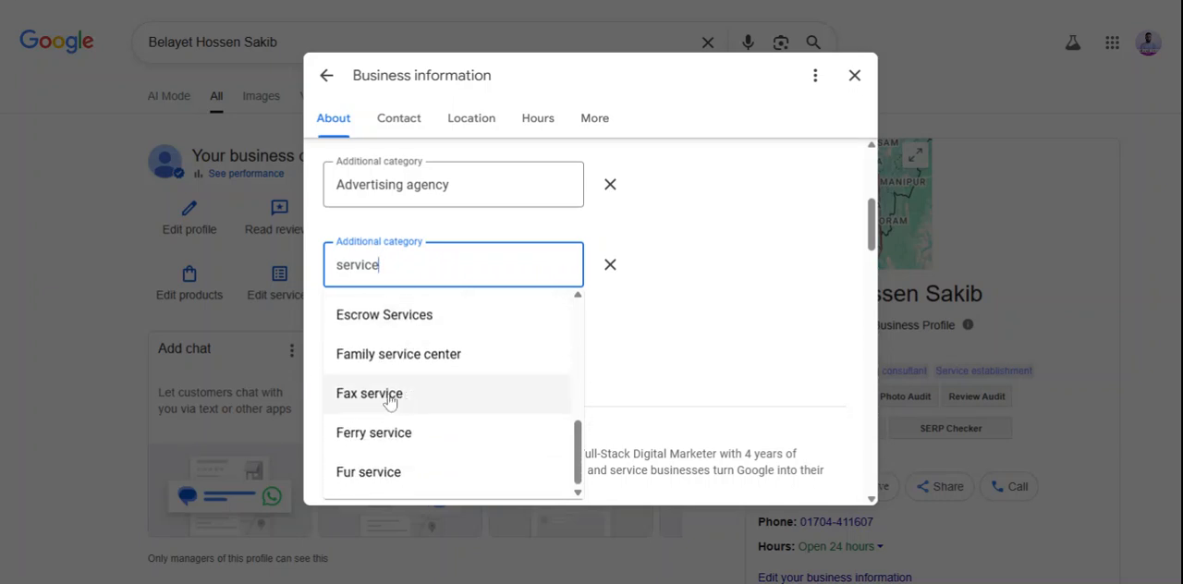
scroll(427, 371, "up", 10)
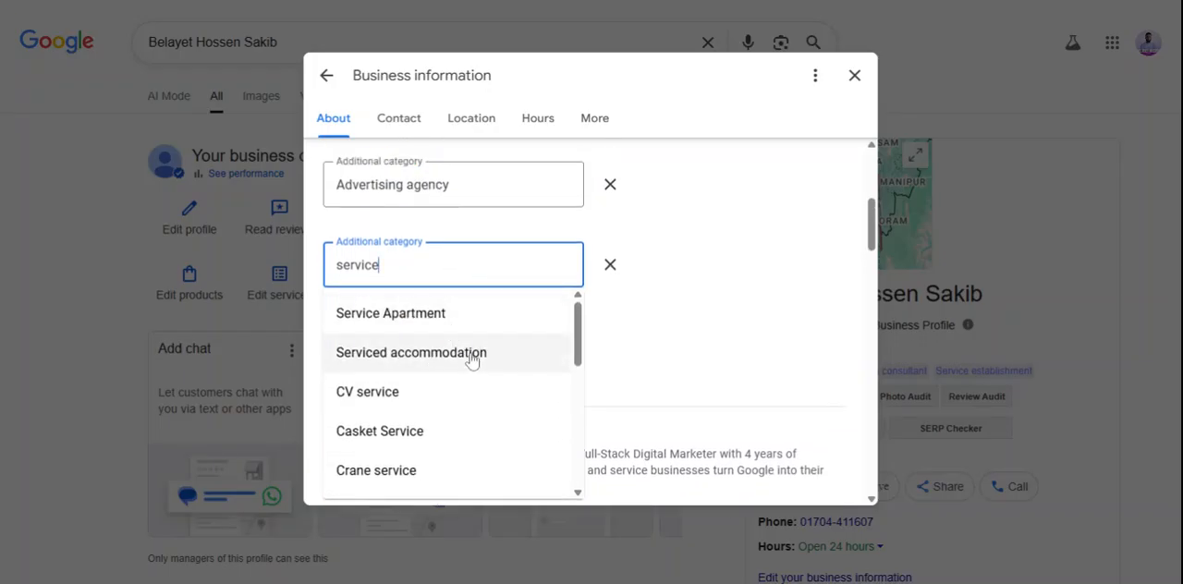
scroll(453, 360, "down", 1)
scroll(454, 363, "down", 4)
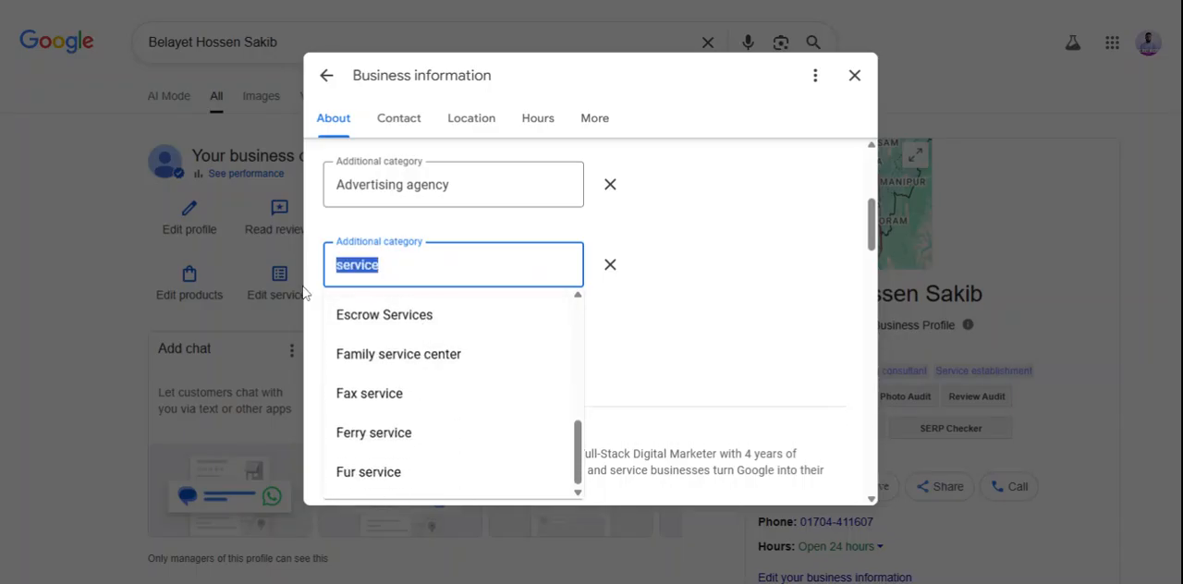
Step: Search the options for the new additional category with "profess" instead
type("profess")
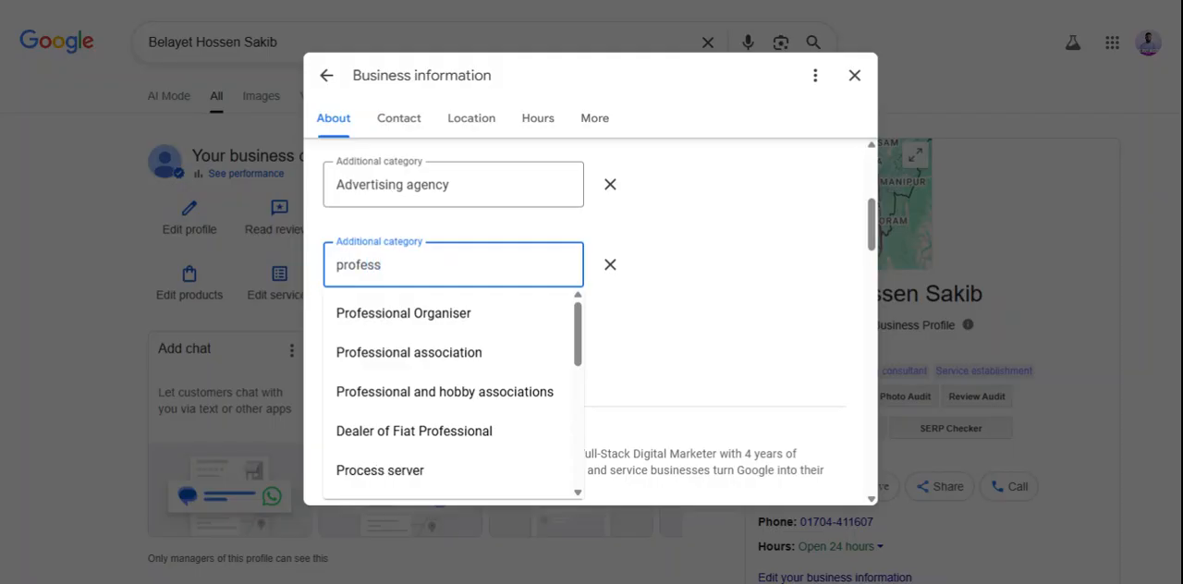
scroll(443, 356, "down", 2)
scroll(473, 386, "down", 3)
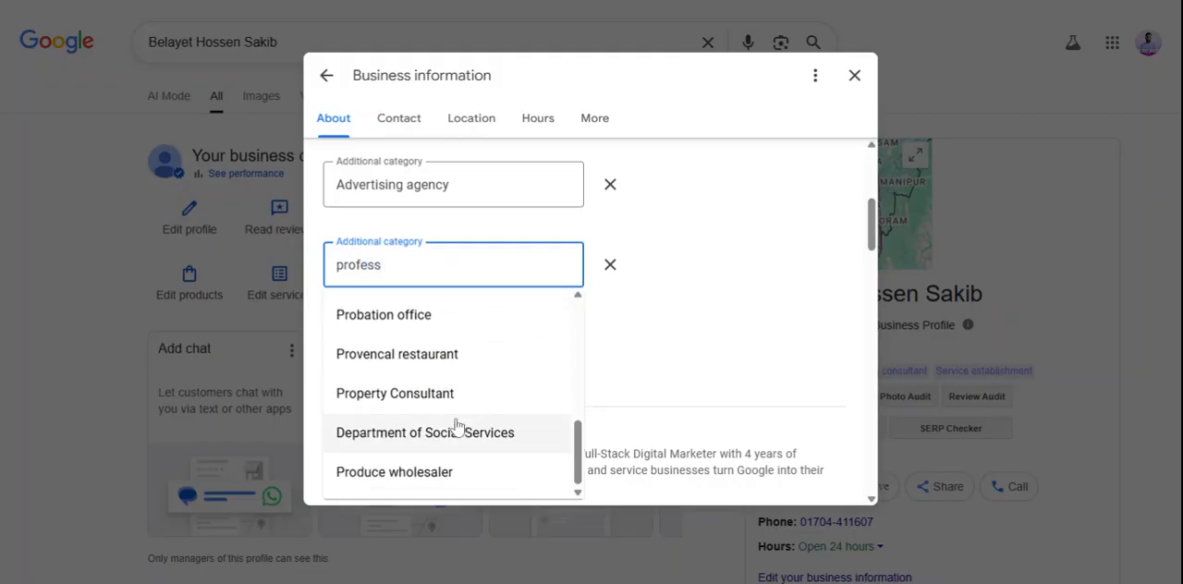
scroll(464, 386, "down", 4)
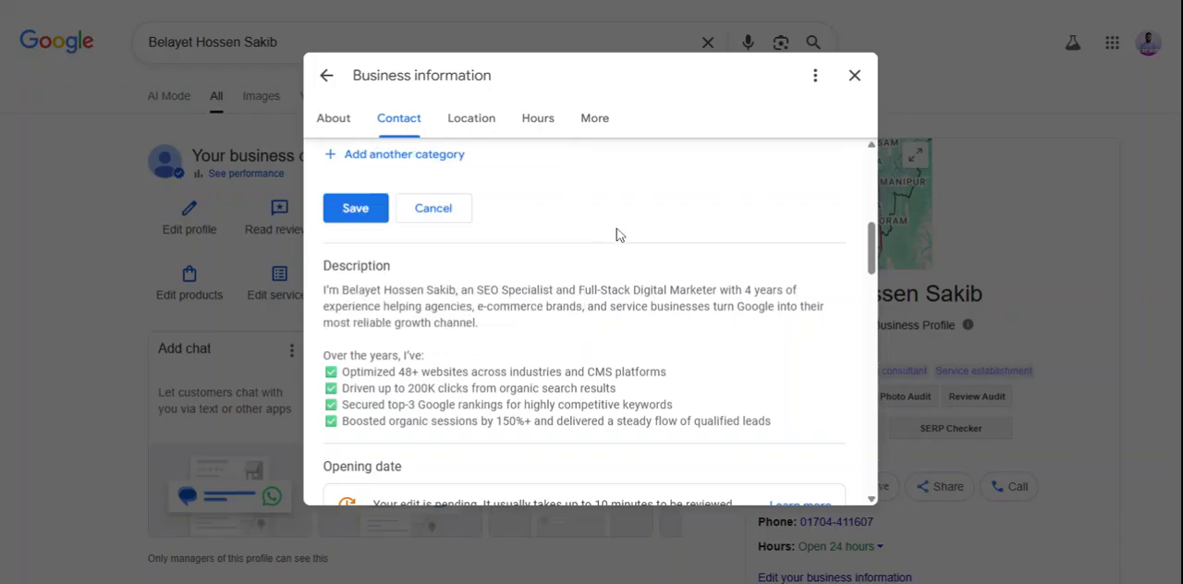
Step: Remove the unfinished additional category, save the business categories and close the business information
scroll(625, 230, "up", 3)
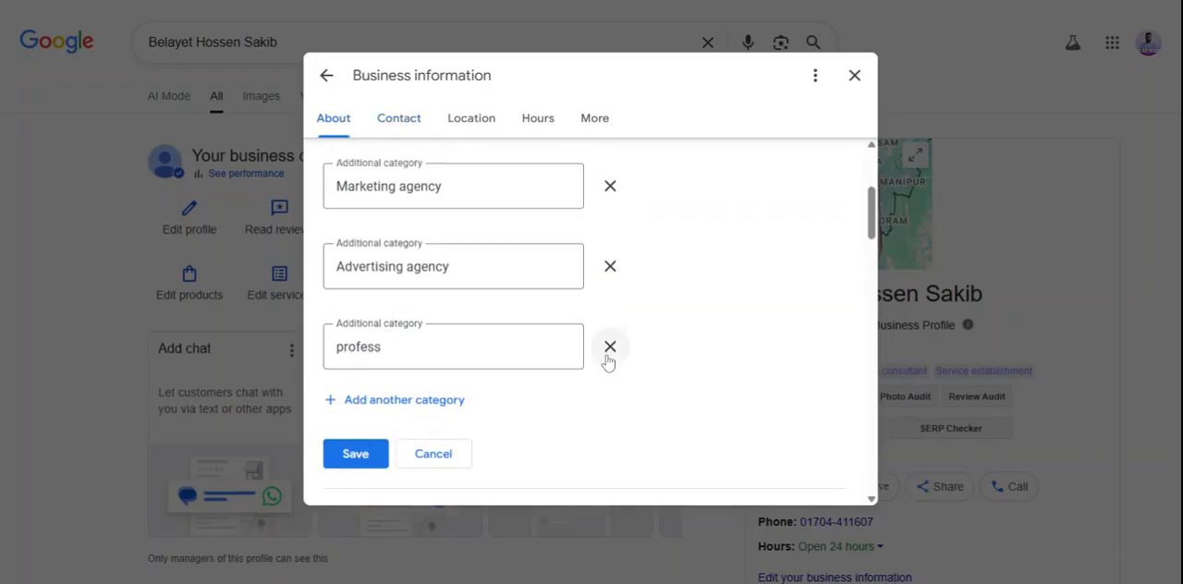
left_click(608, 351)
left_click(359, 369)
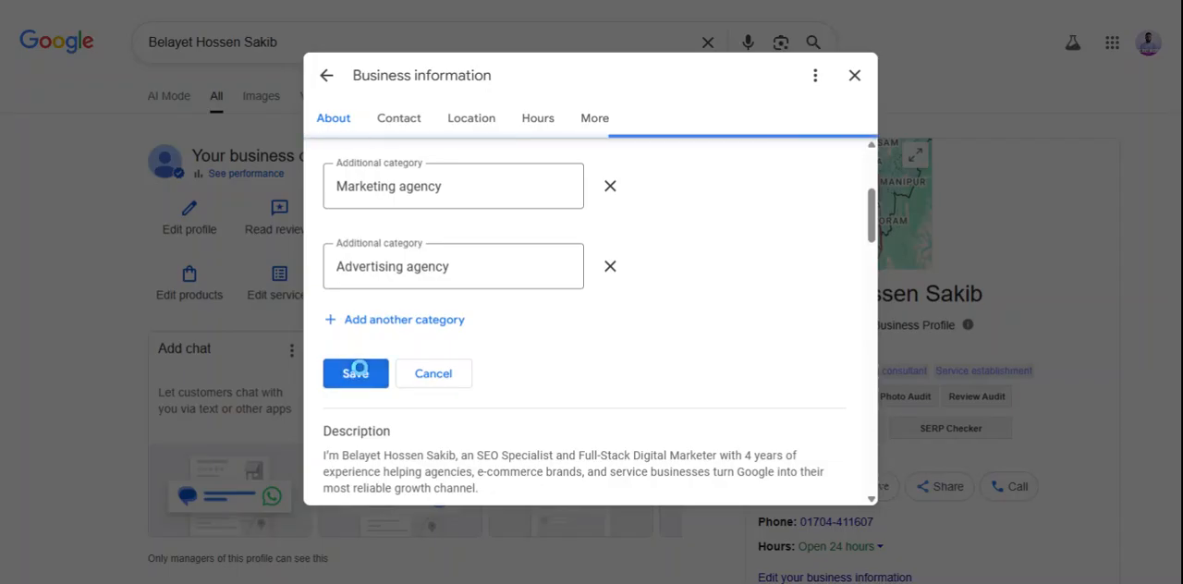
scroll(506, 347, "up", 2)
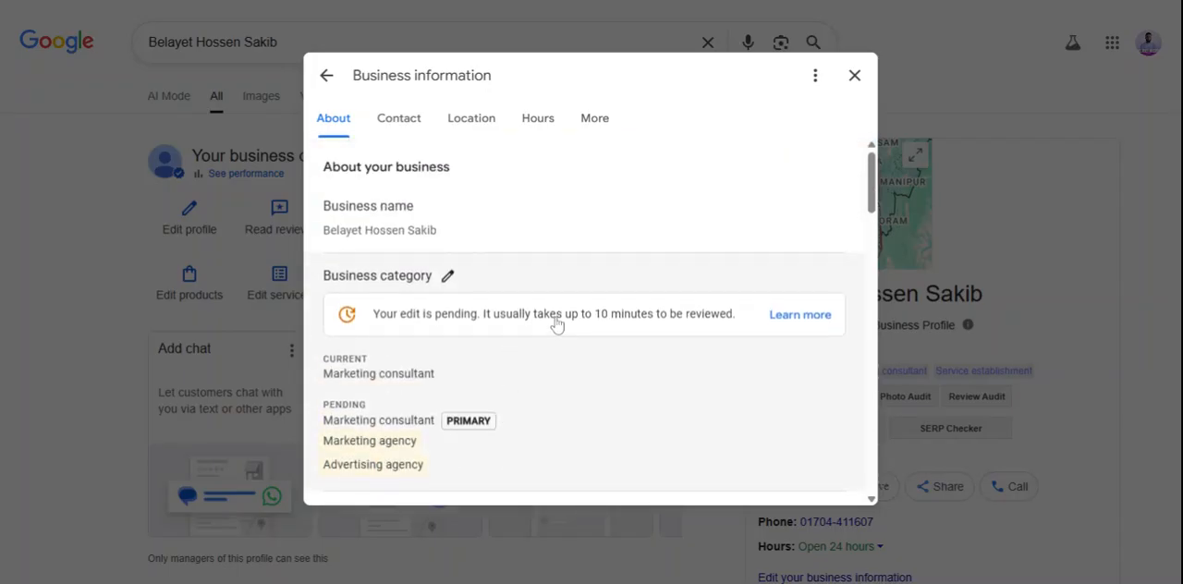
left_click(853, 75)
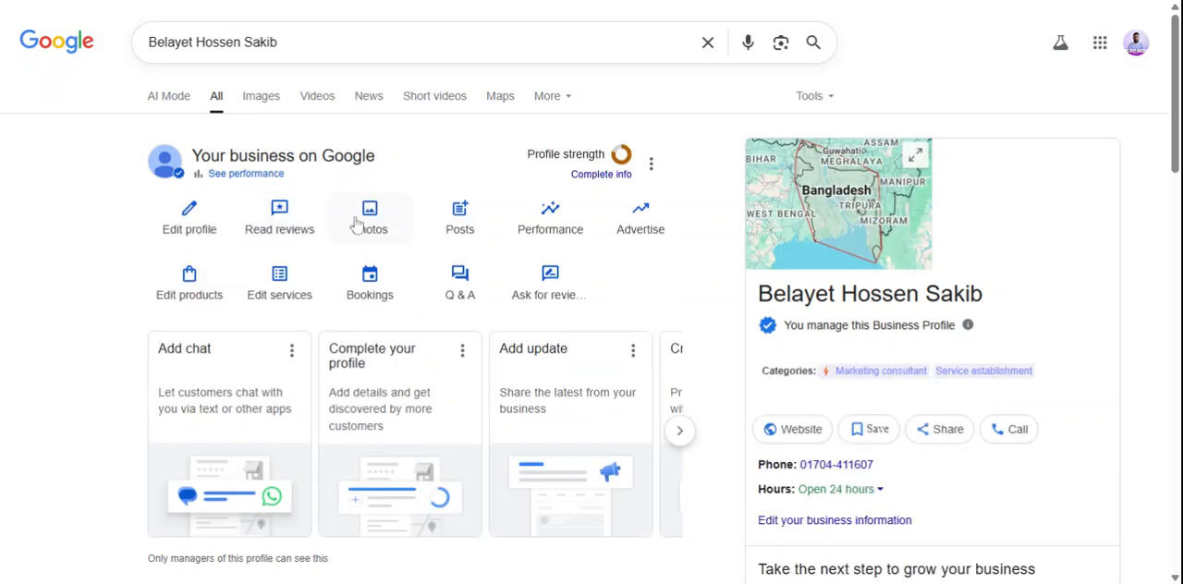
Step: Upload a cover photo to the business photos and replace it with the dark OnPage SEO banner image
left_click(357, 224)
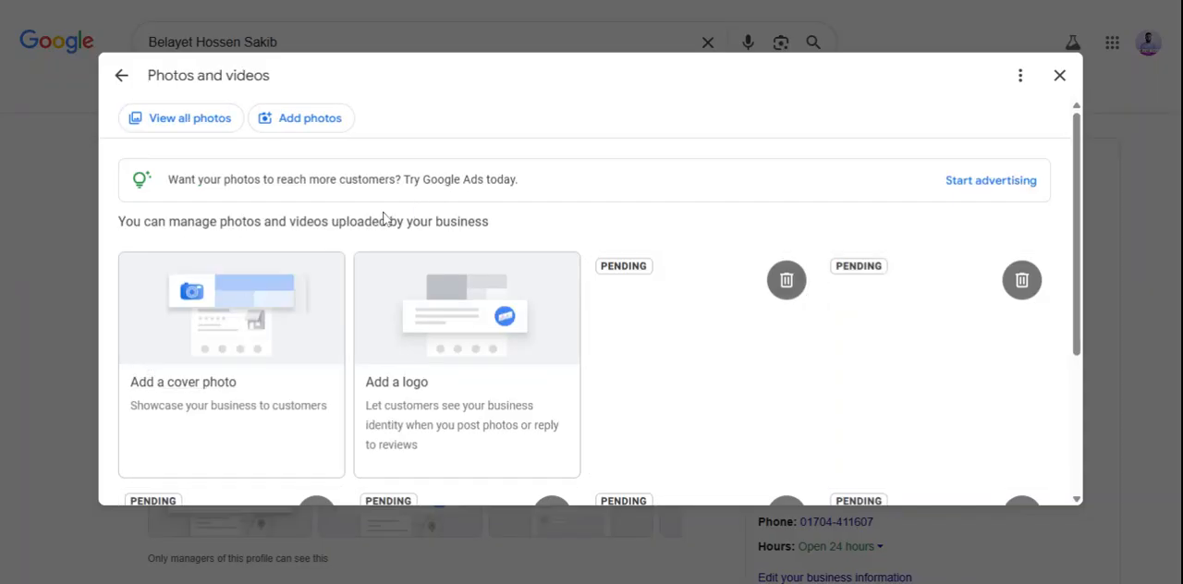
left_click(224, 396)
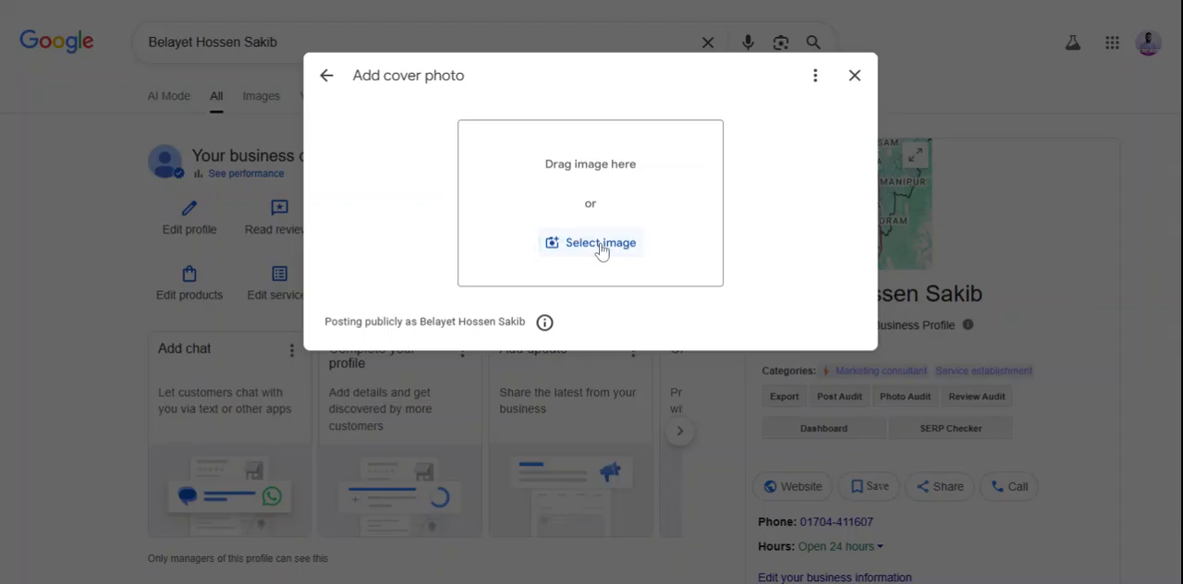
left_click(602, 247)
left_click(721, 372)
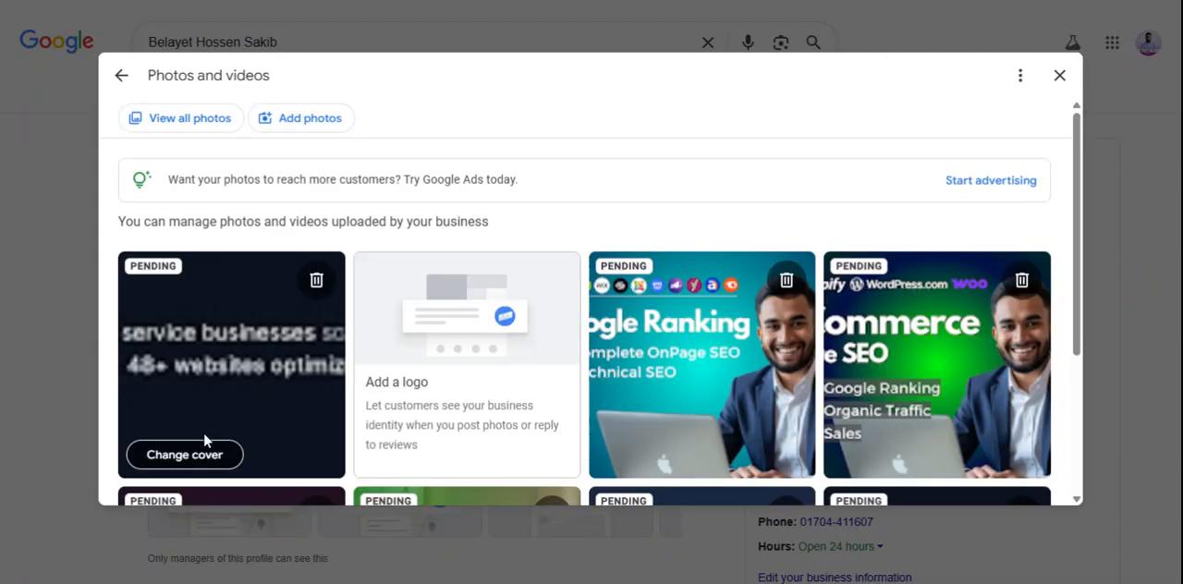
left_click(208, 454)
left_click(571, 247)
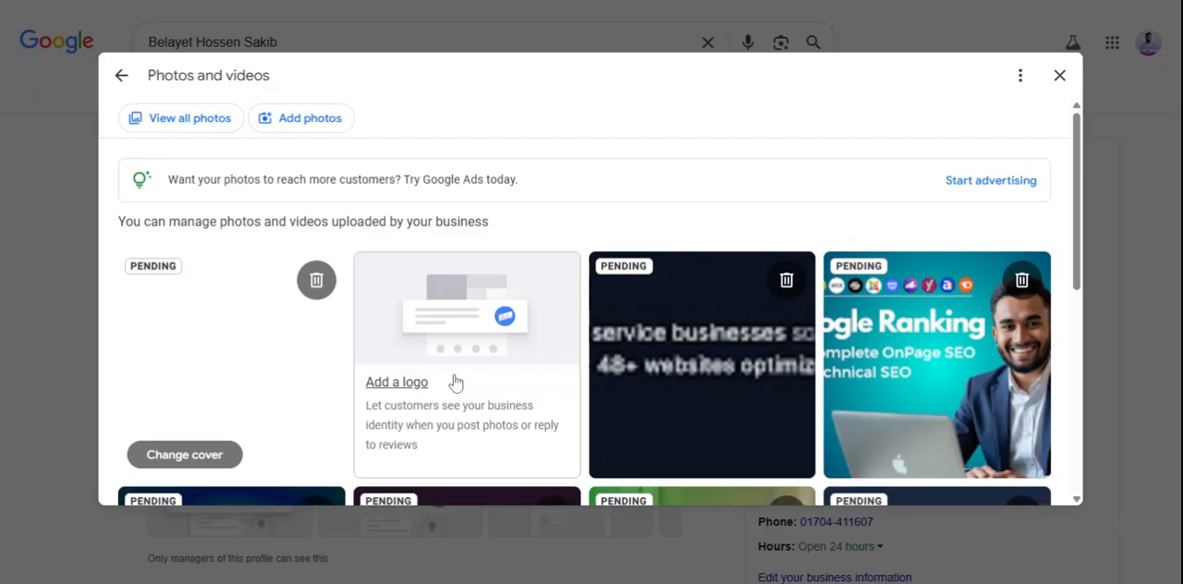
Step: Upload the circular portrait as the business logo, crop it closely around the circle and save it
left_click(405, 399)
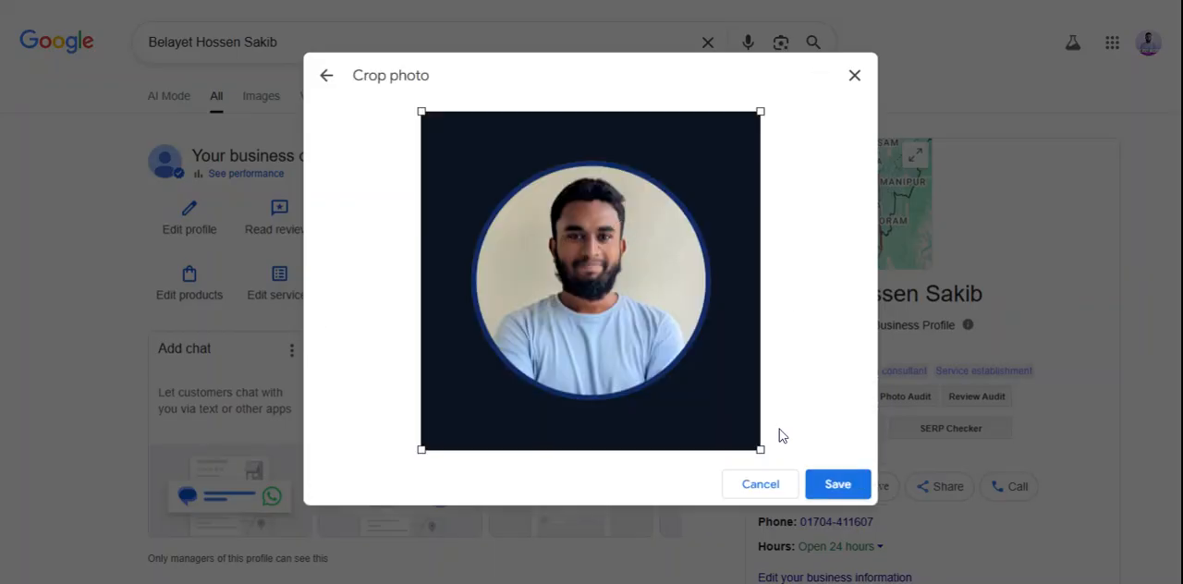
left_click_drag(760, 450, 713, 403)
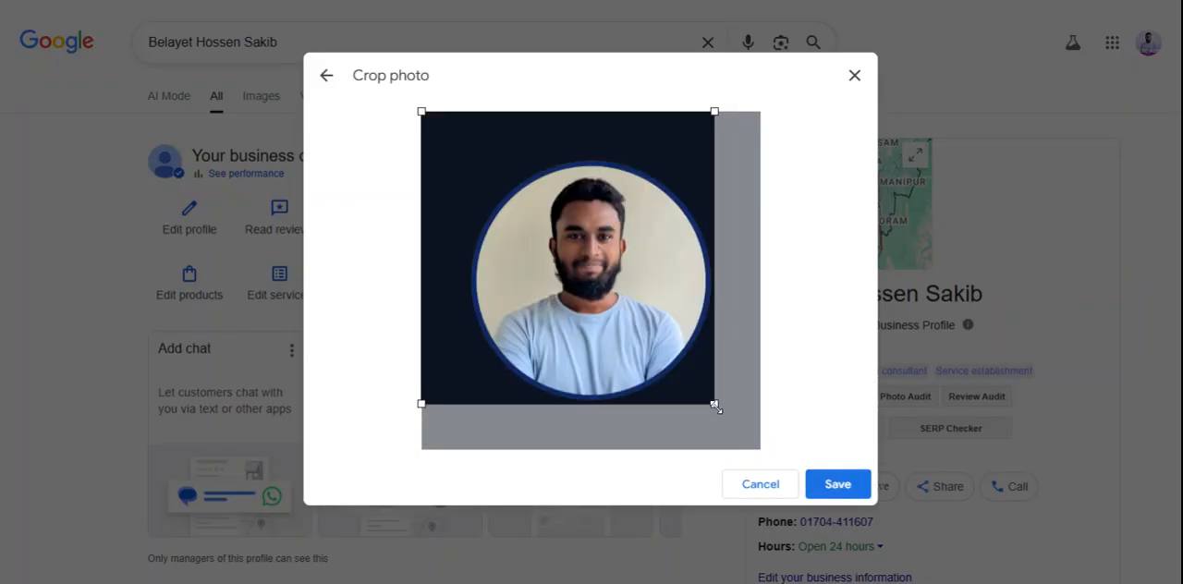
left_click_drag(425, 115, 490, 151)
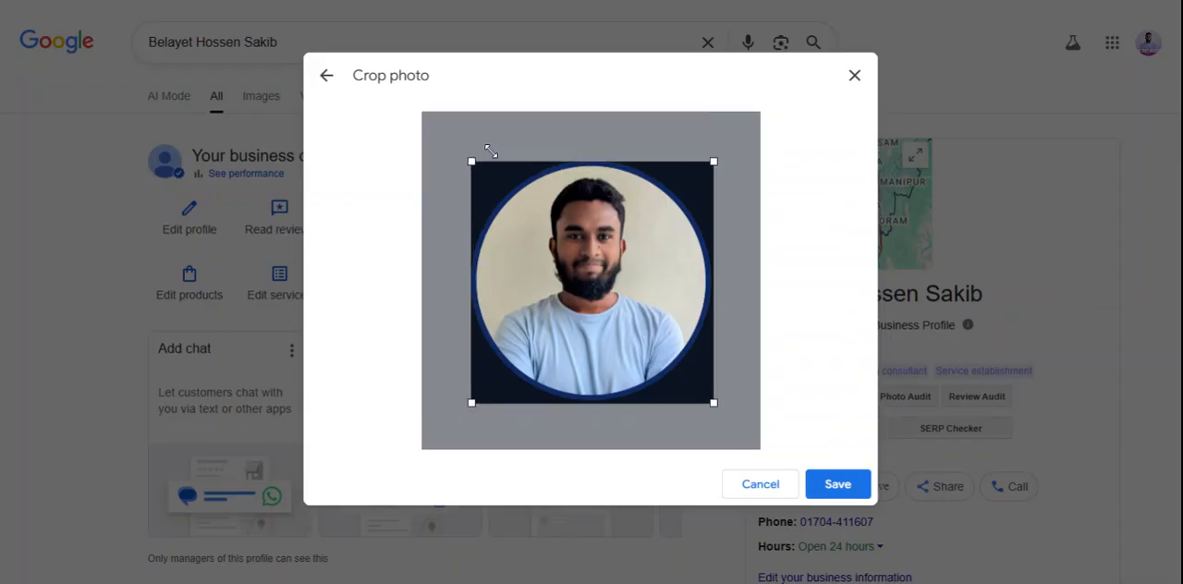
left_click(852, 485)
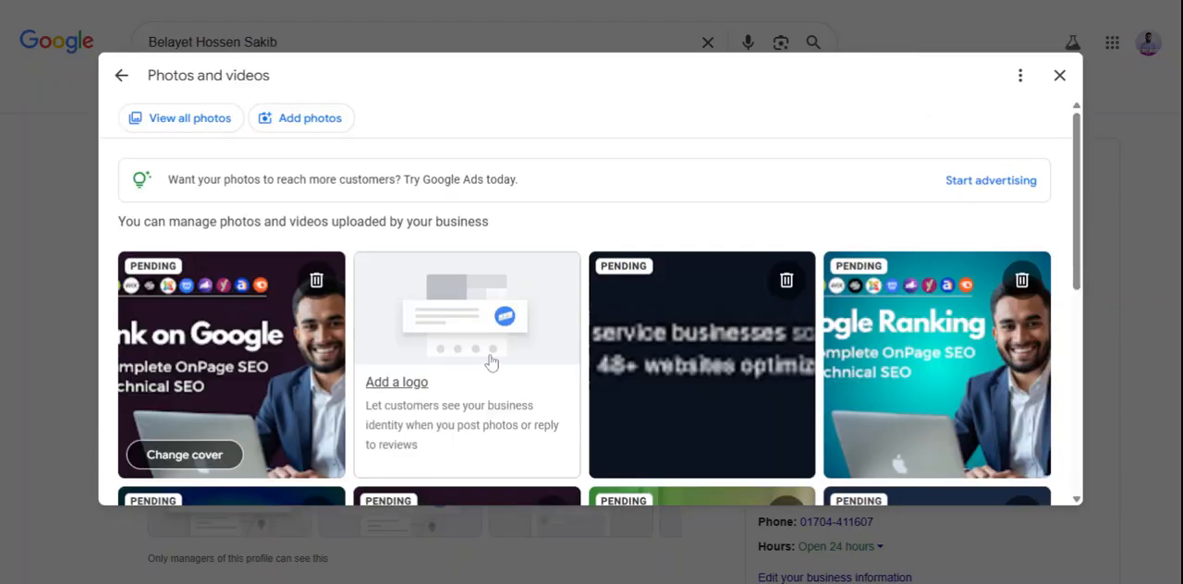
Step: Review all the uploaded business photos, including the cover and portrait, and return to the profile overview
scroll(493, 364, "down", 2)
scroll(813, 344, "down", 3)
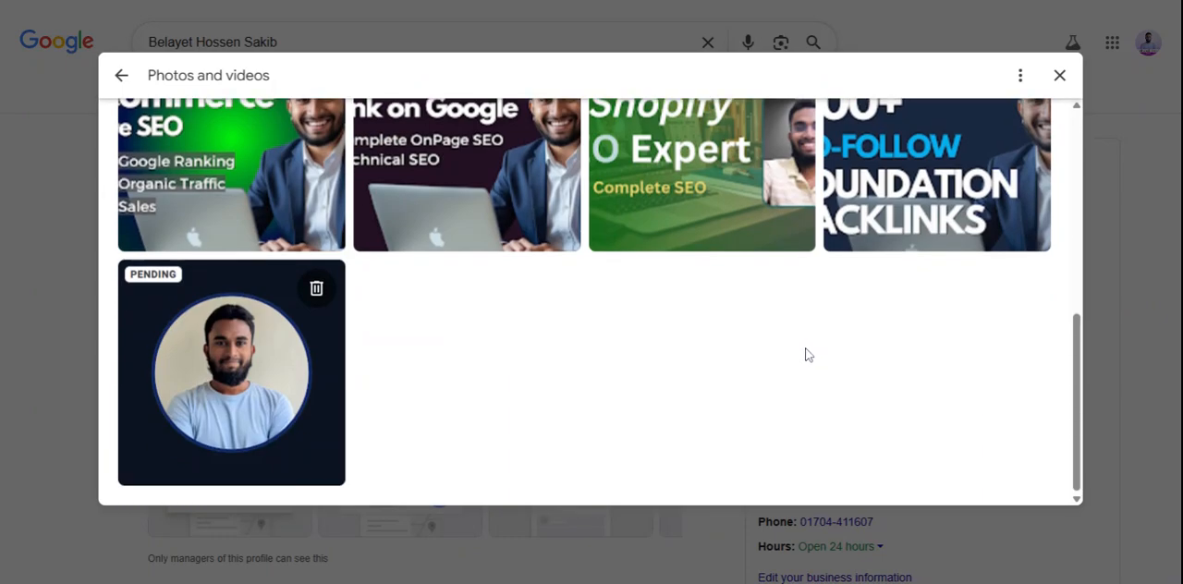
scroll(565, 366, "up", 5)
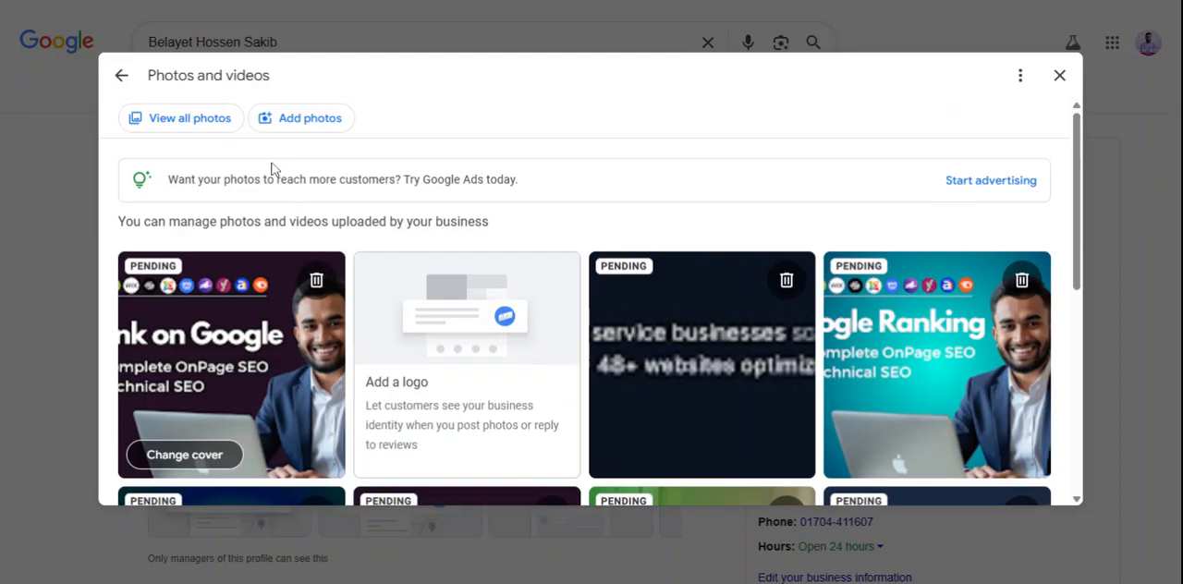
scroll(963, 148, "down", 1)
scroll(964, 148, "down", 5)
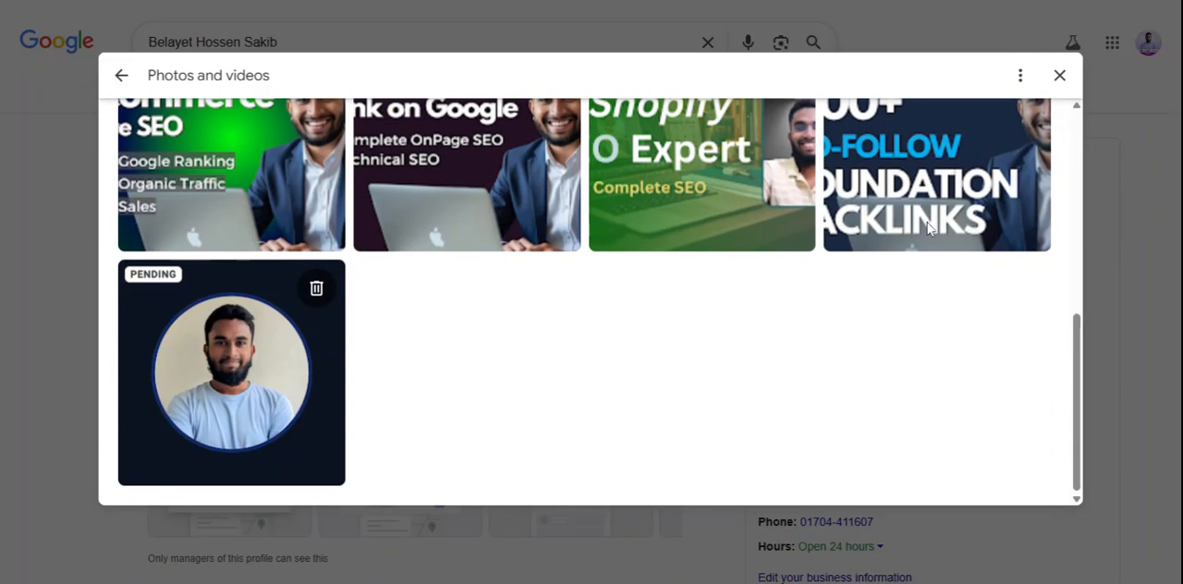
scroll(446, 338, "up", 6)
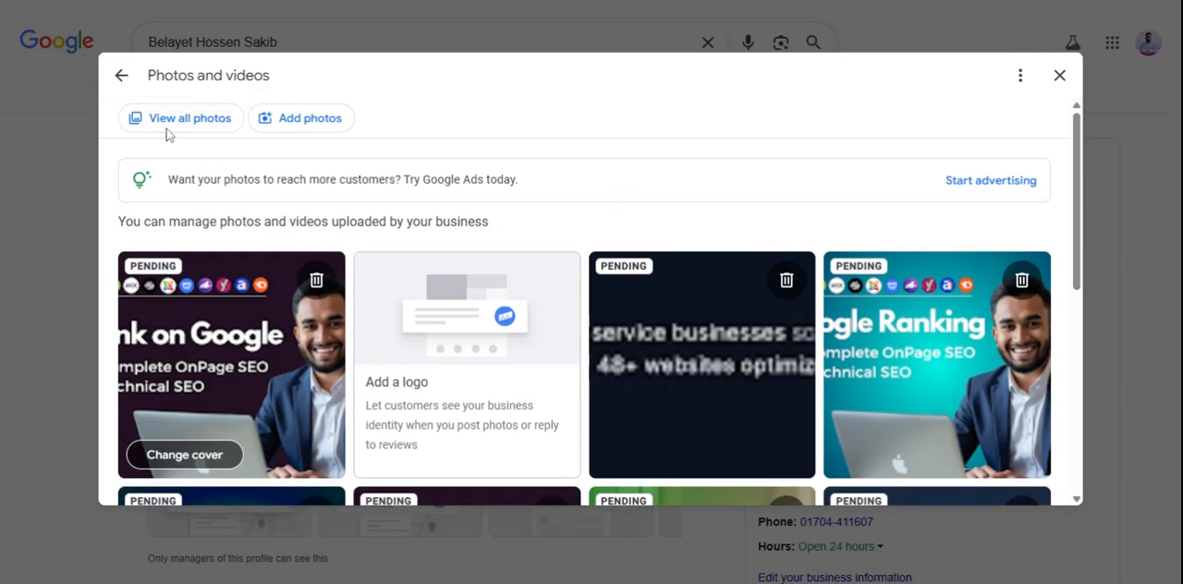
left_click(125, 74)
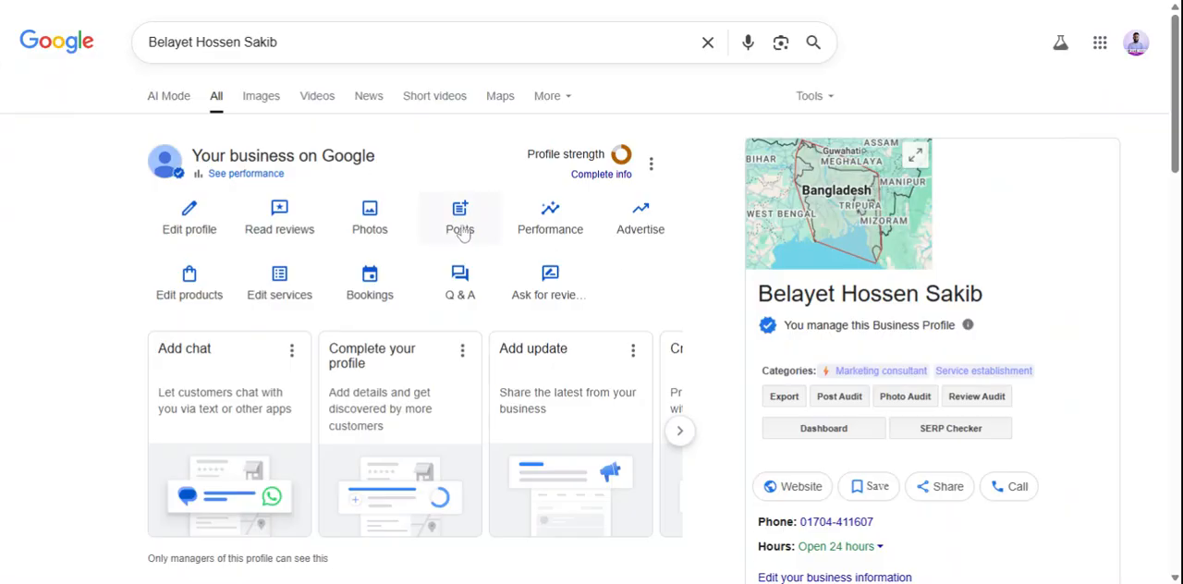
Step: Open a new business post to view its Update, Offer and Event options, and close it without posting
left_click(462, 231)
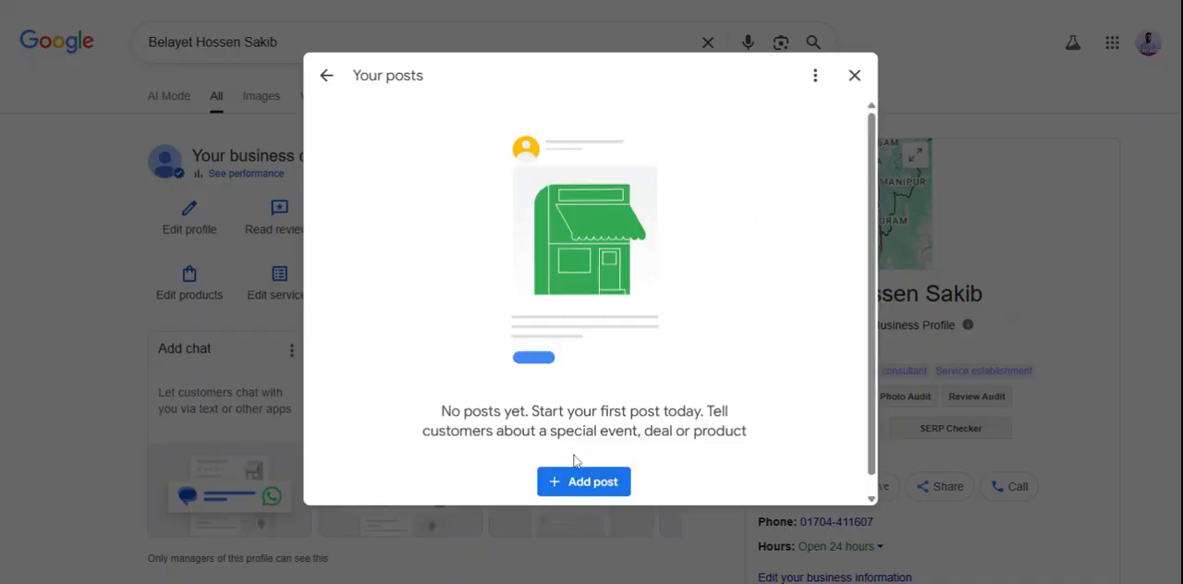
left_click(586, 482)
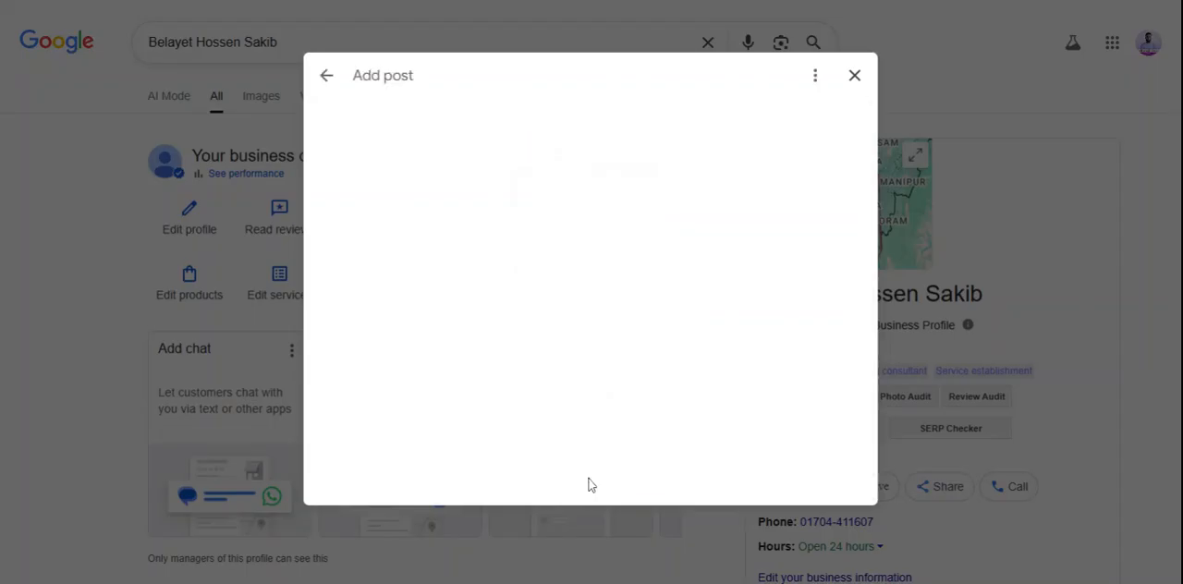
left_click(853, 76)
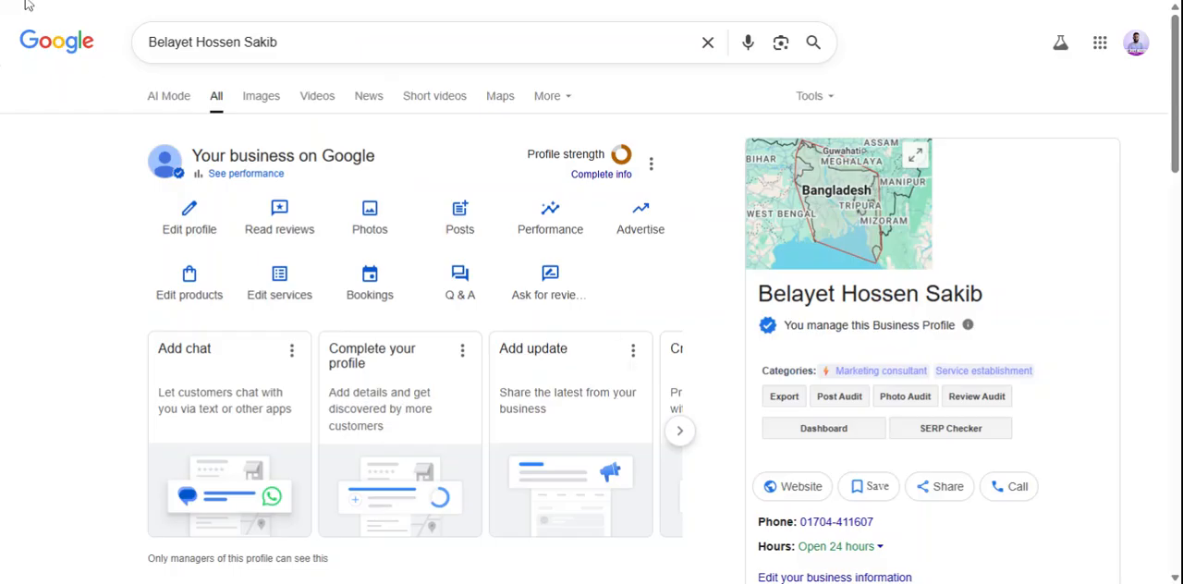